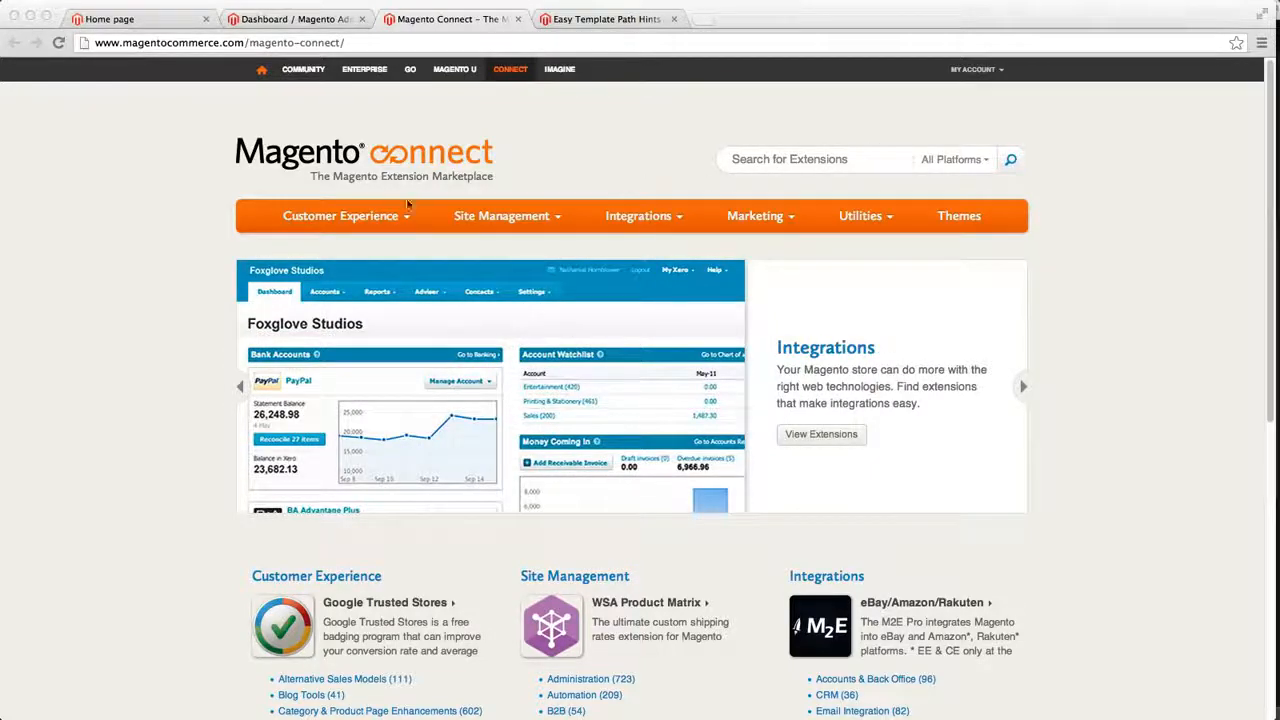
Open the Utilities category of the Magento Connect extension marketplace
left_click(690, 175)
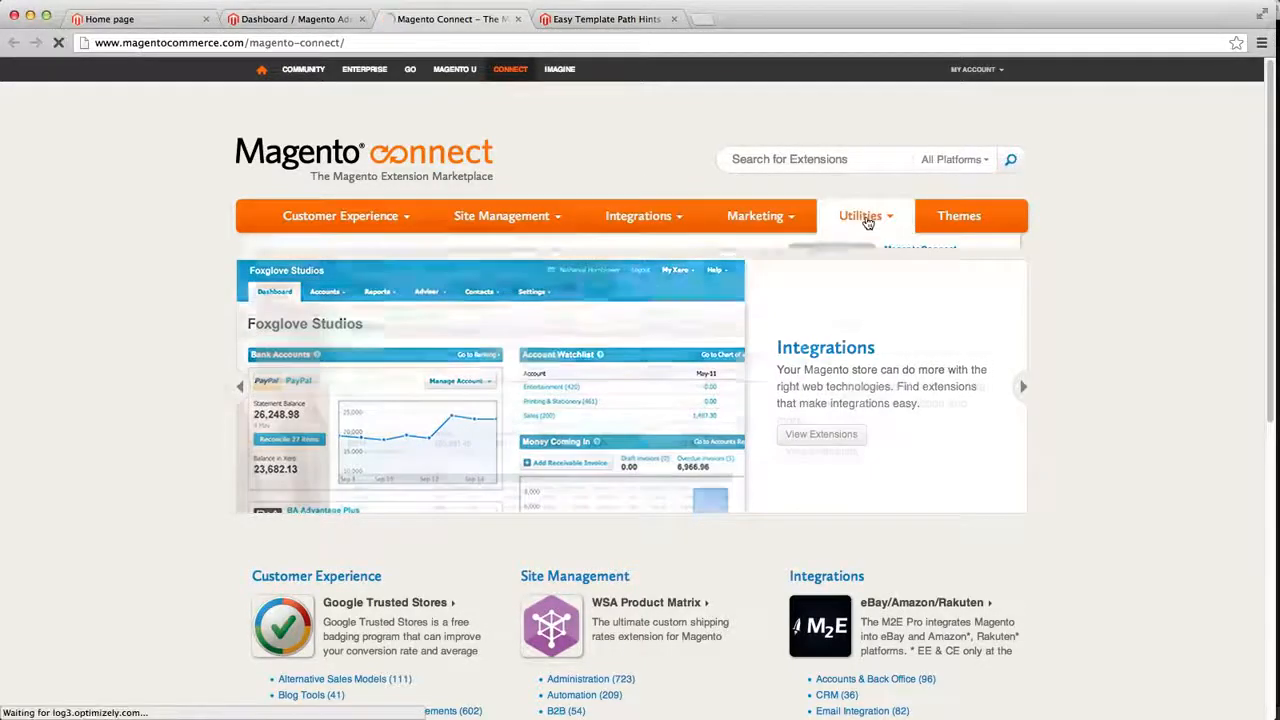
left_click(868, 225)
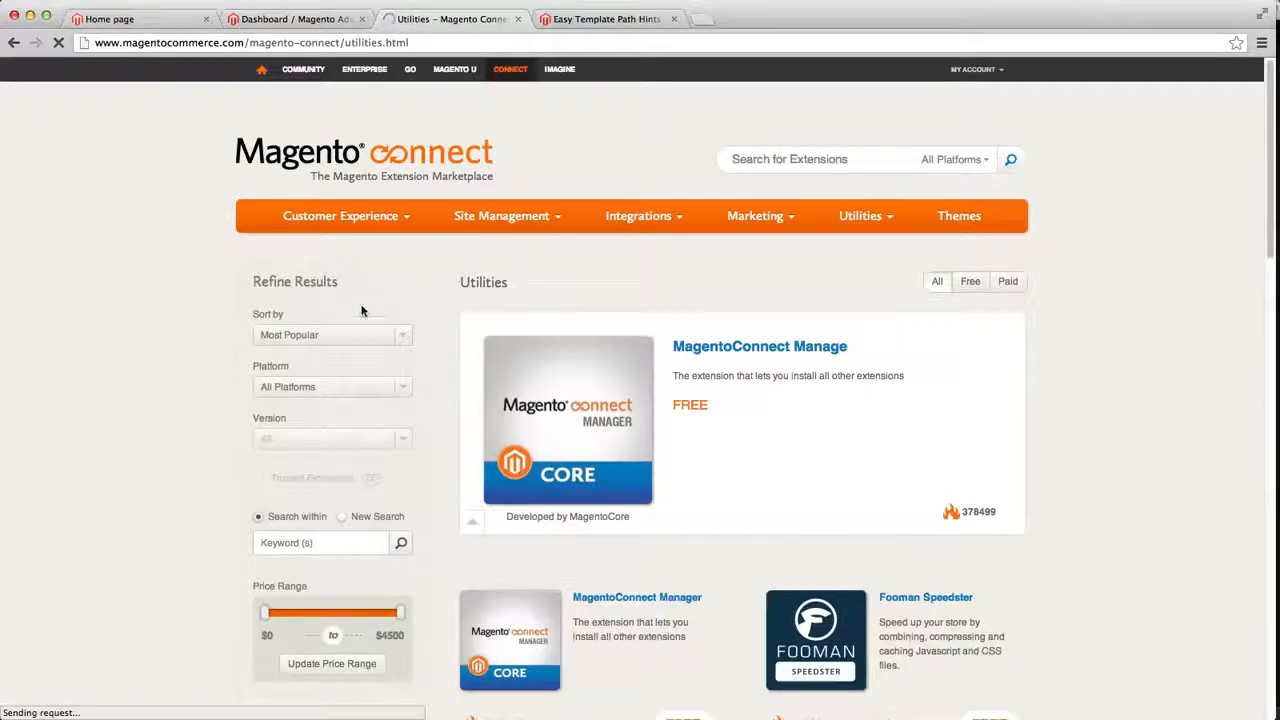
Filter the Utilities extensions to the Community platform and version 1.7
scroll(333, 338, "down", 1)
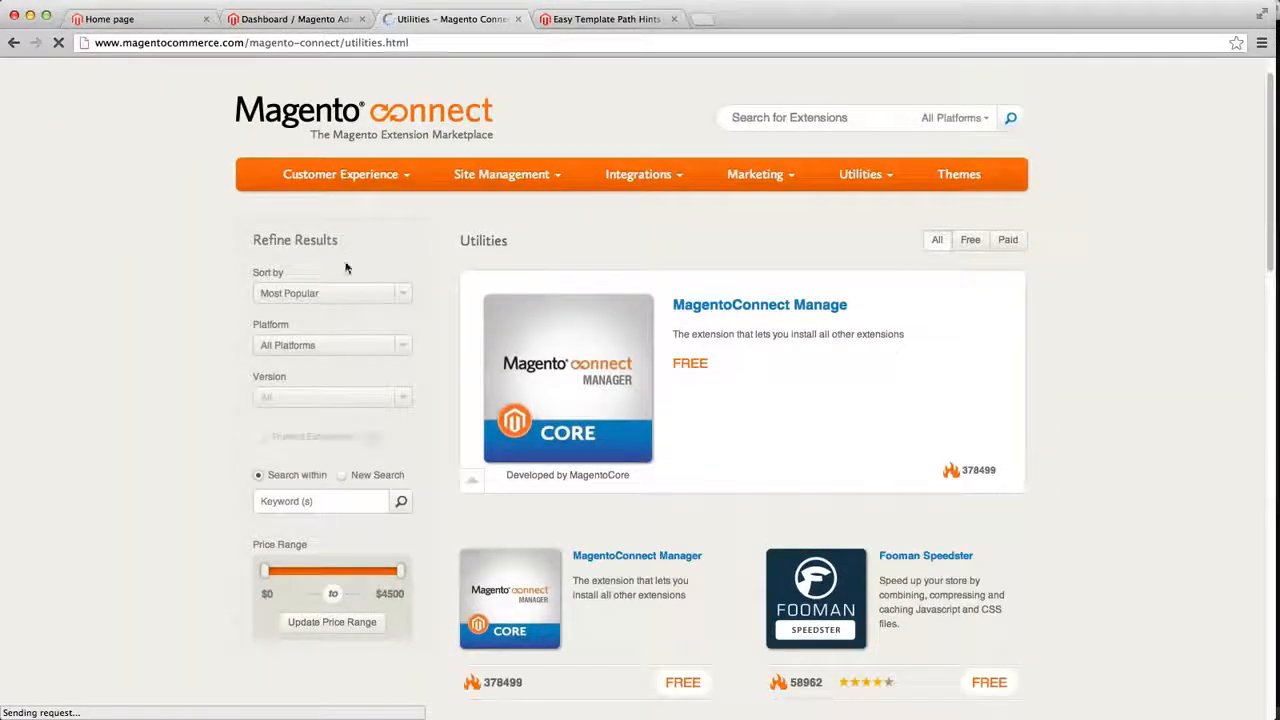
left_click(334, 295)
left_click(334, 295)
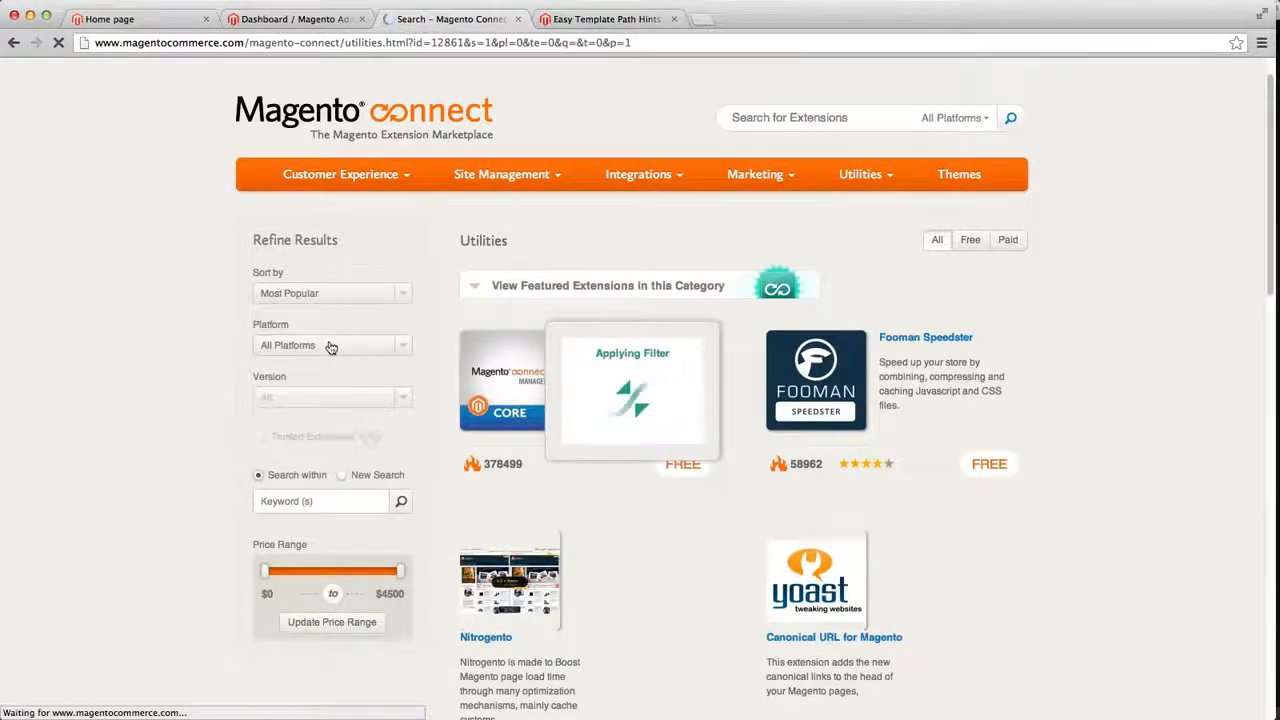
left_click(321, 388)
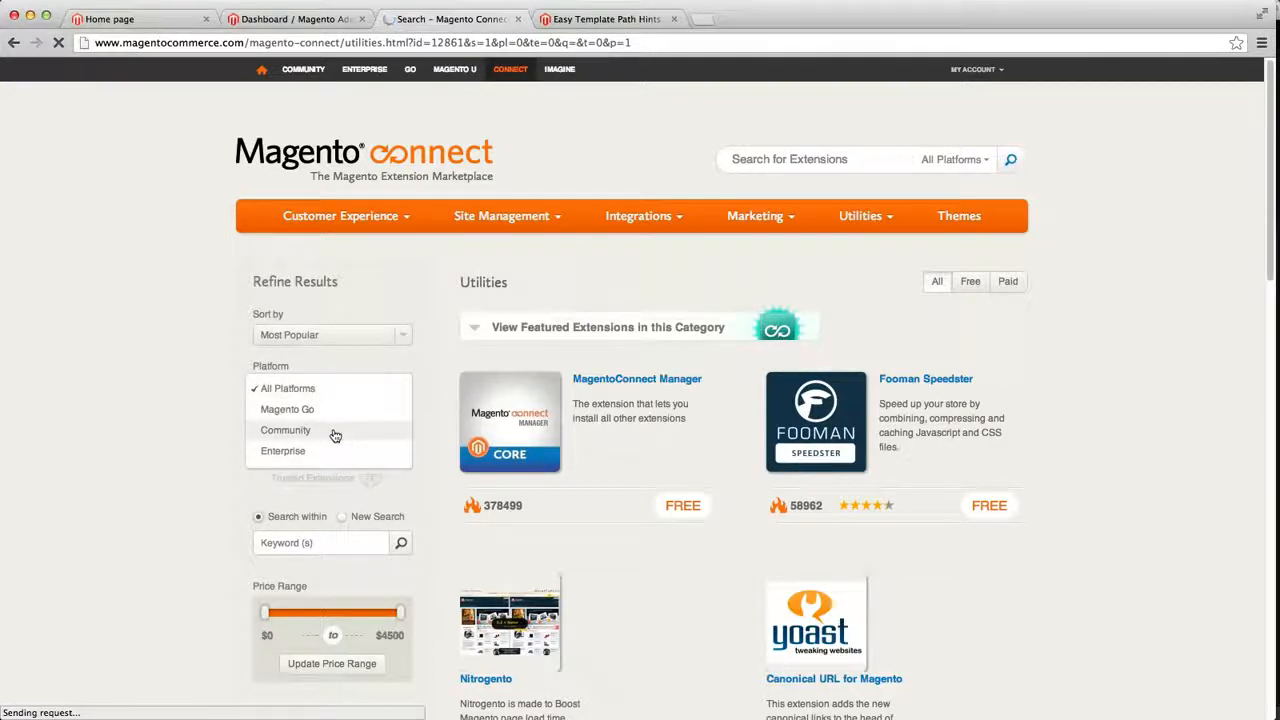
left_click(335, 435)
left_click(330, 434)
scroll(283, 425, "down", 5)
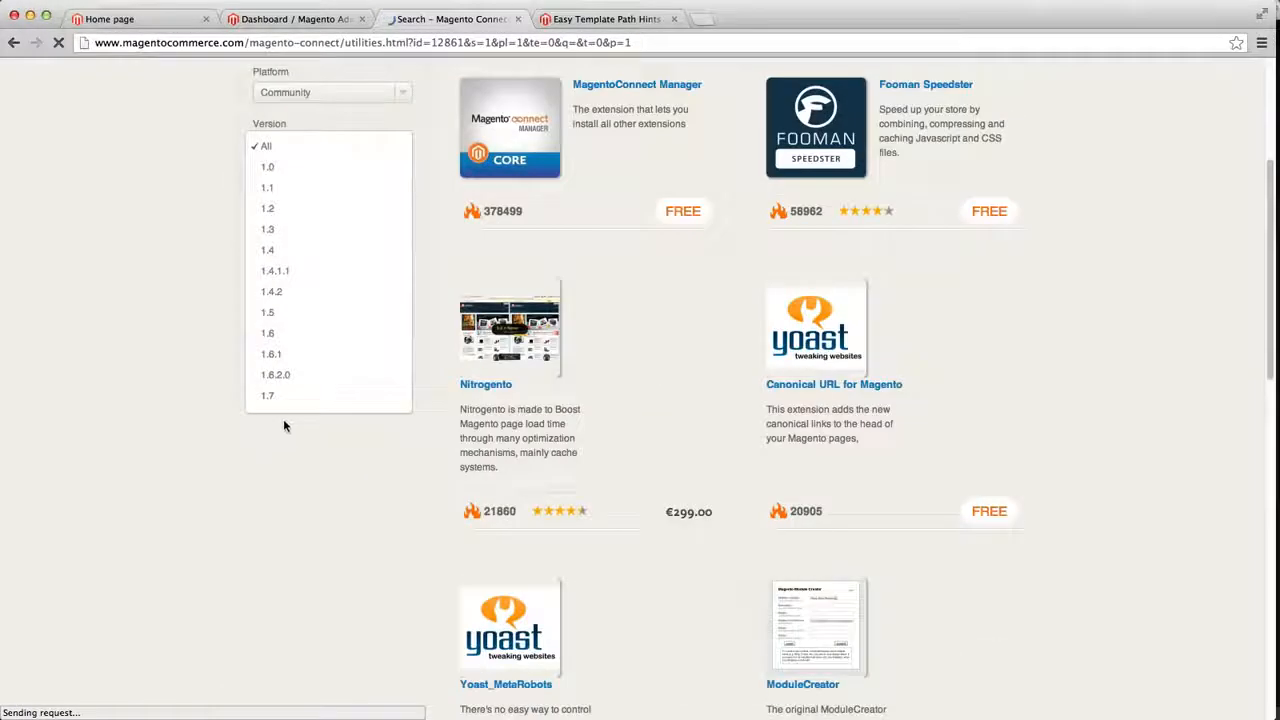
left_click(274, 396)
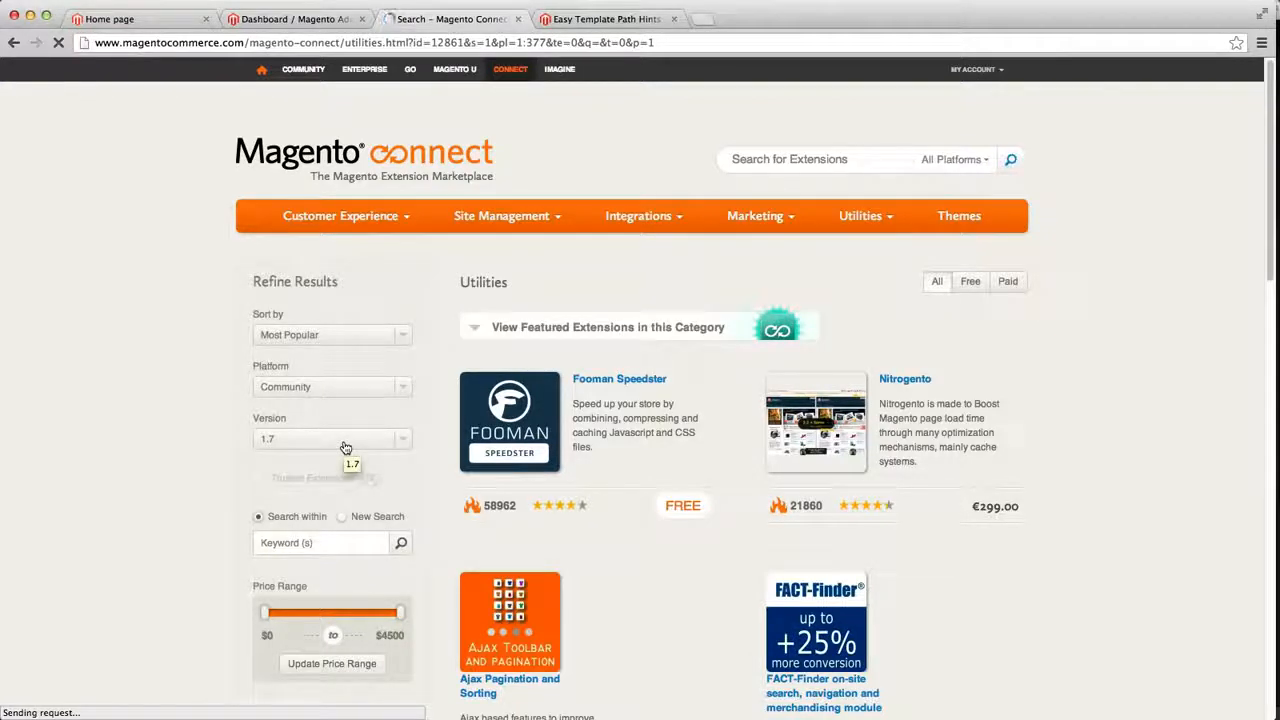
Scroll through the filtered list of extensions
scroll(802, 472, "down", 10)
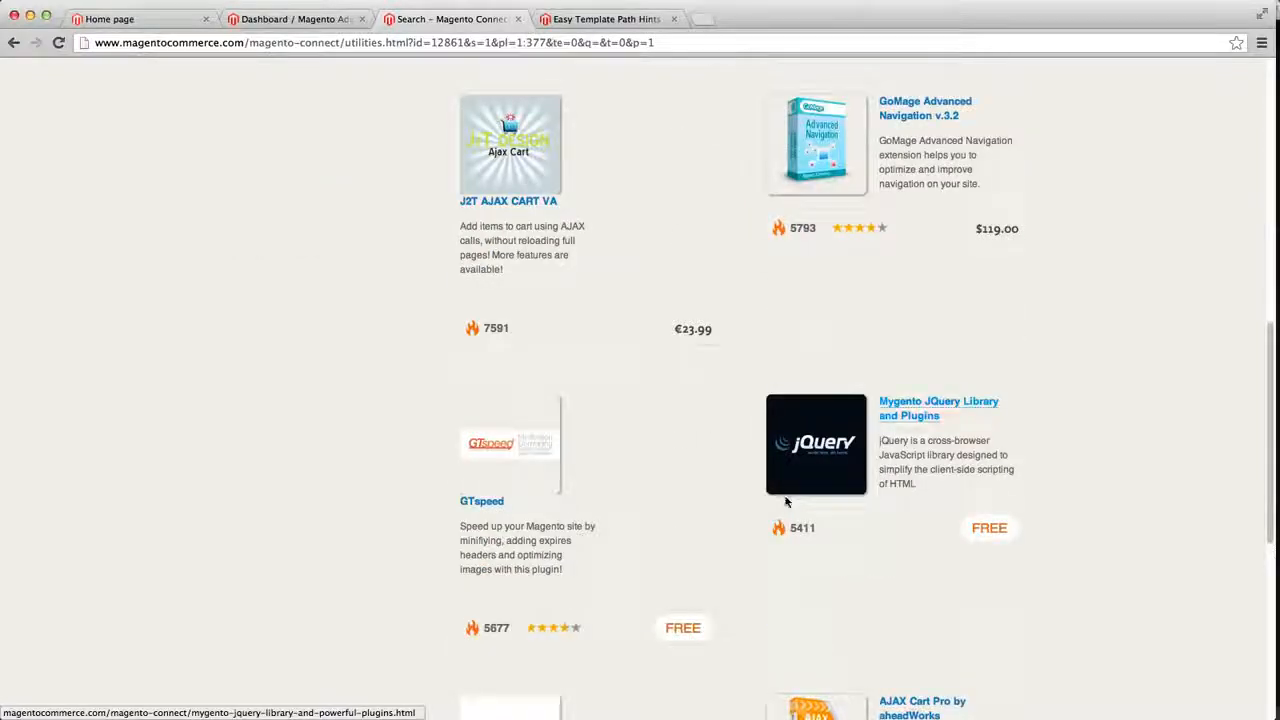
scroll(786, 500, "down", 4)
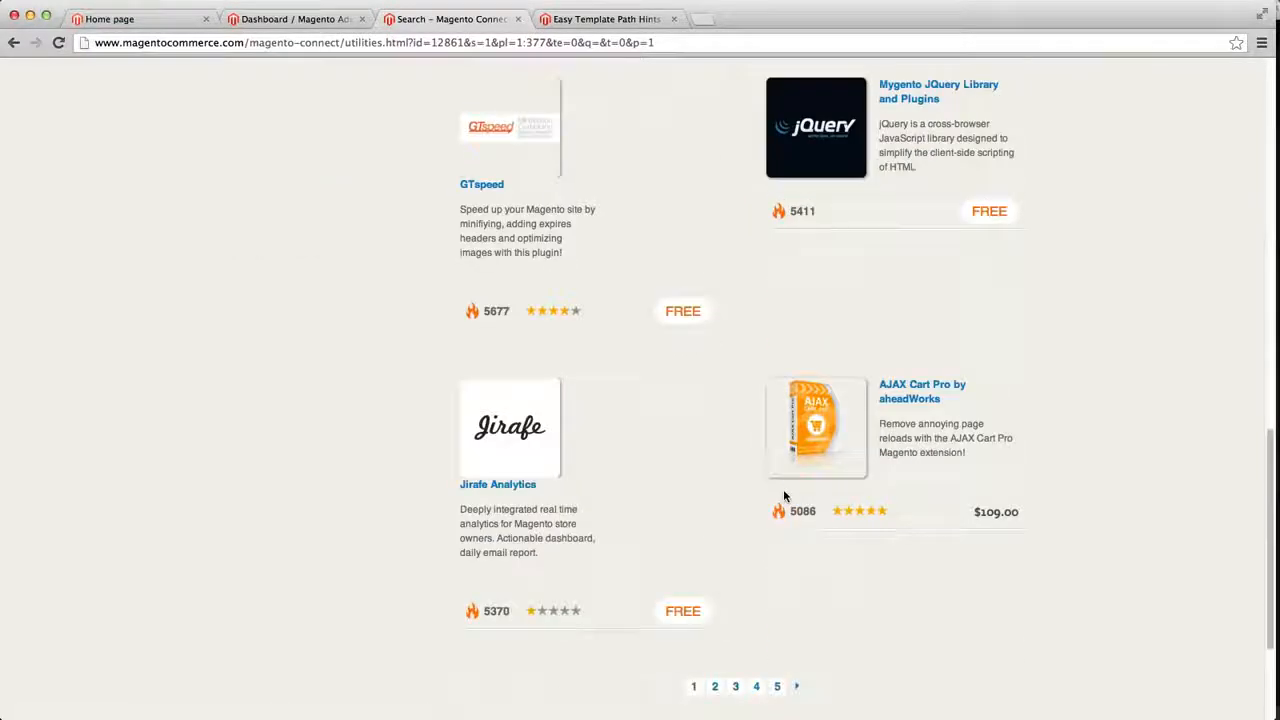
scroll(783, 489, "up", 14)
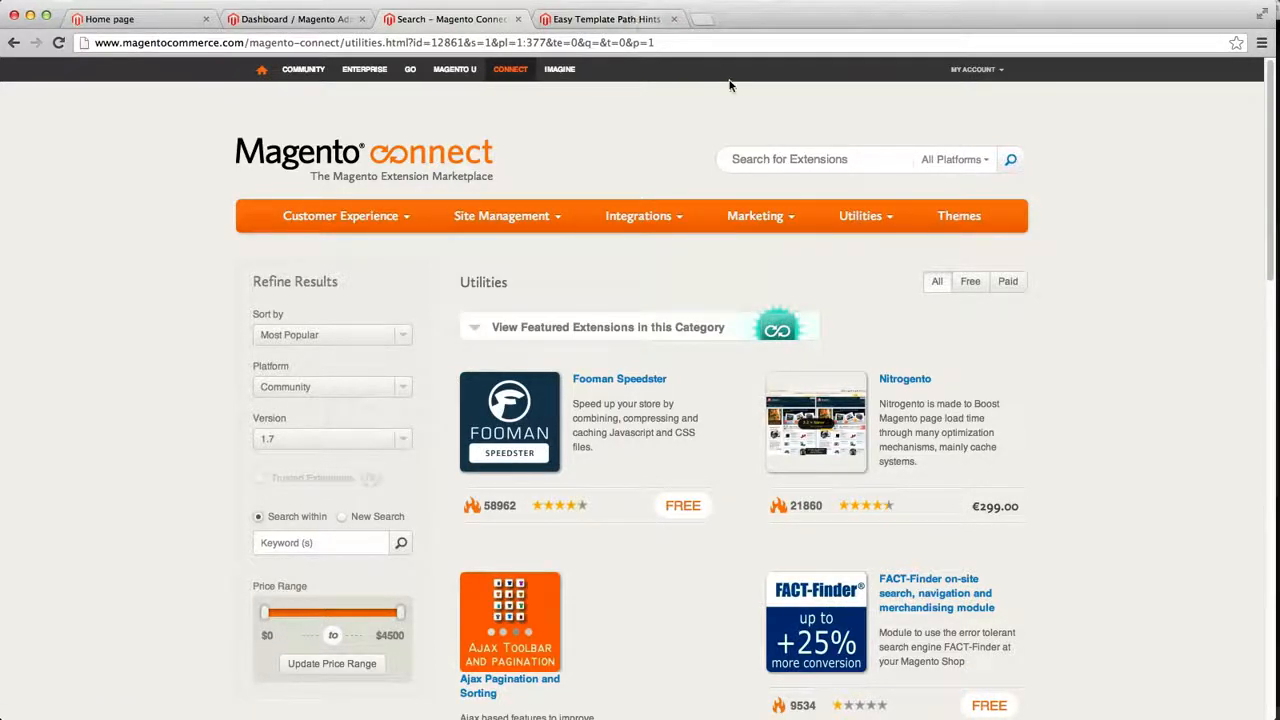
Open the Easy Template Path Hints extension page and look through its screenshots and description
left_click(625, 20)
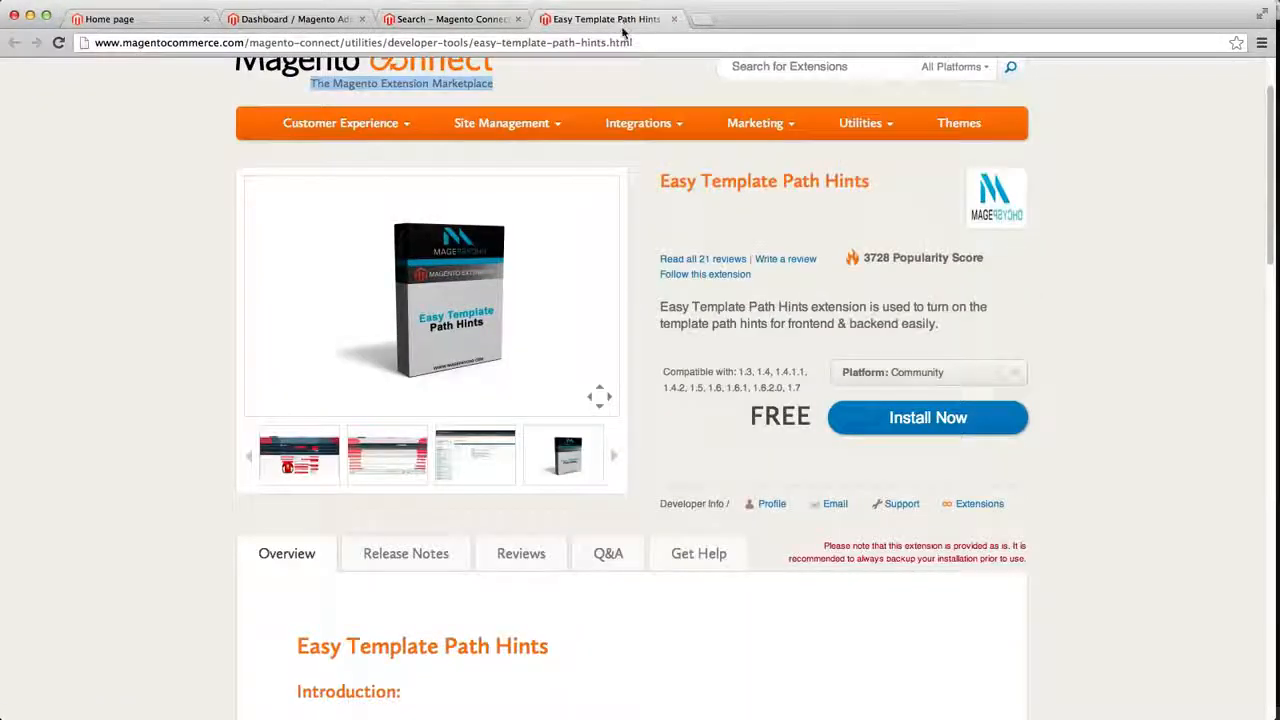
left_click_drag(670, 183, 898, 193)
left_click(720, 168)
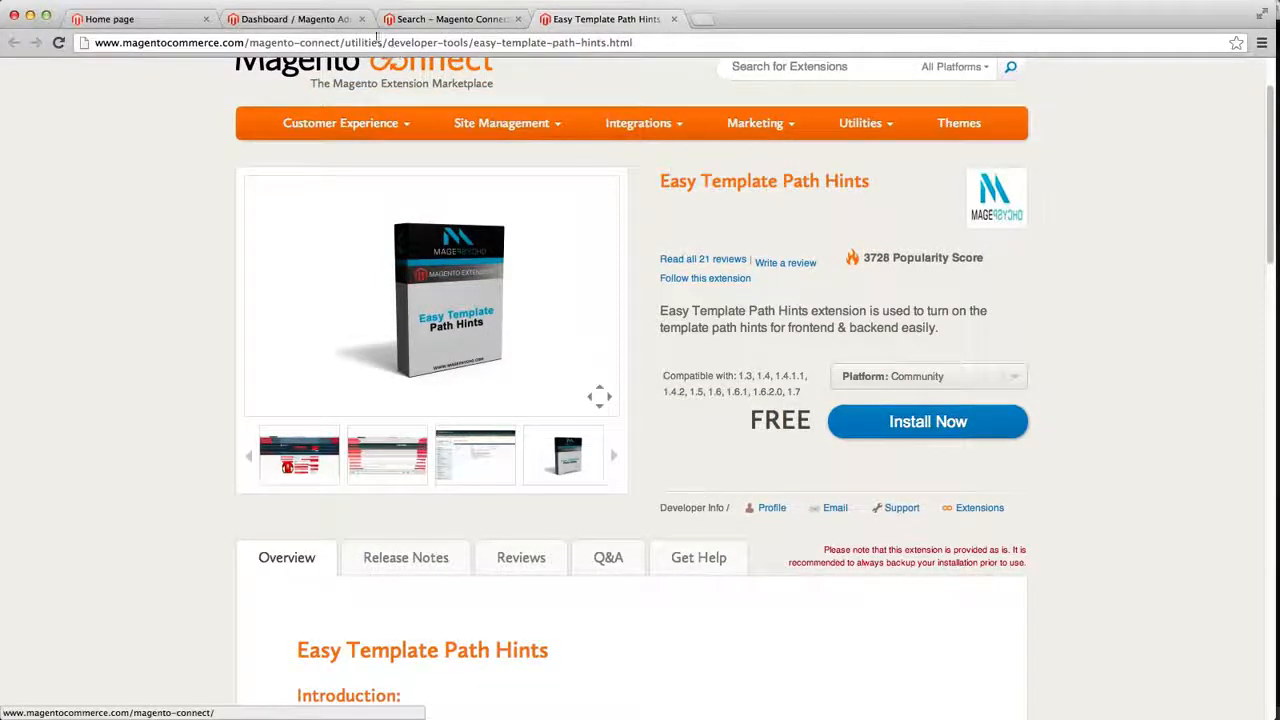
left_click_drag(388, 42, 606, 42)
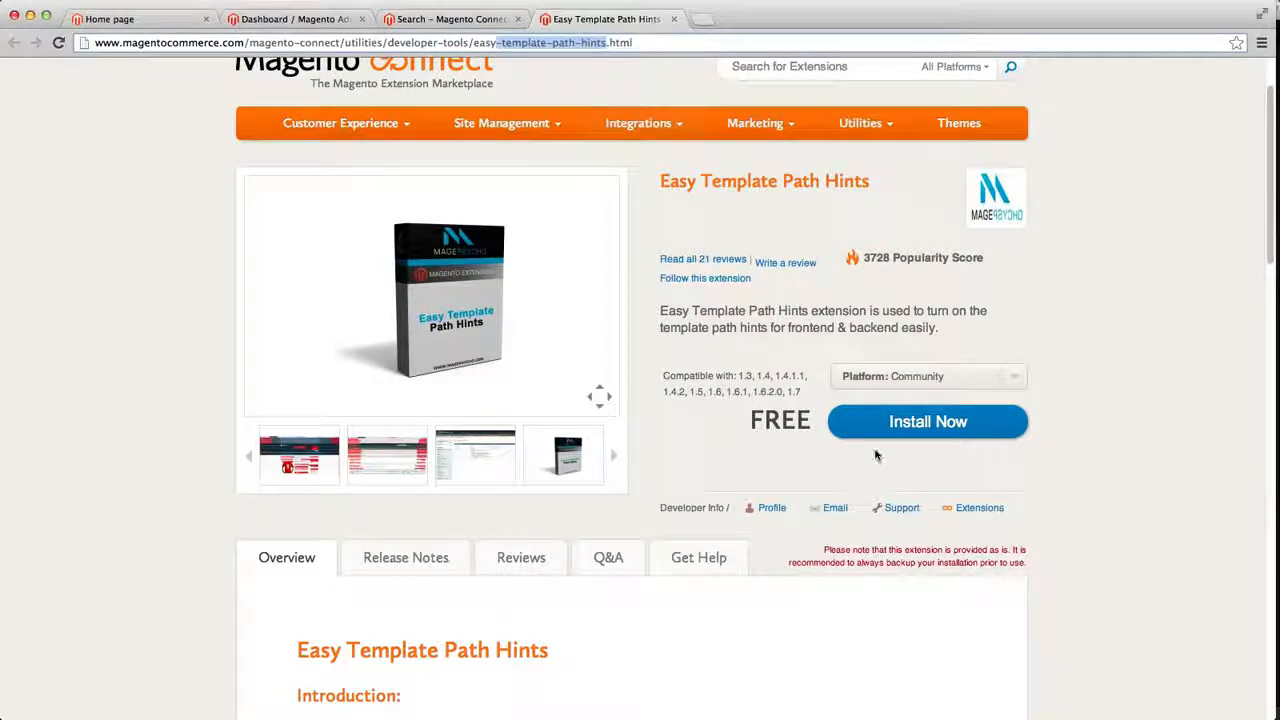
left_click(374, 454)
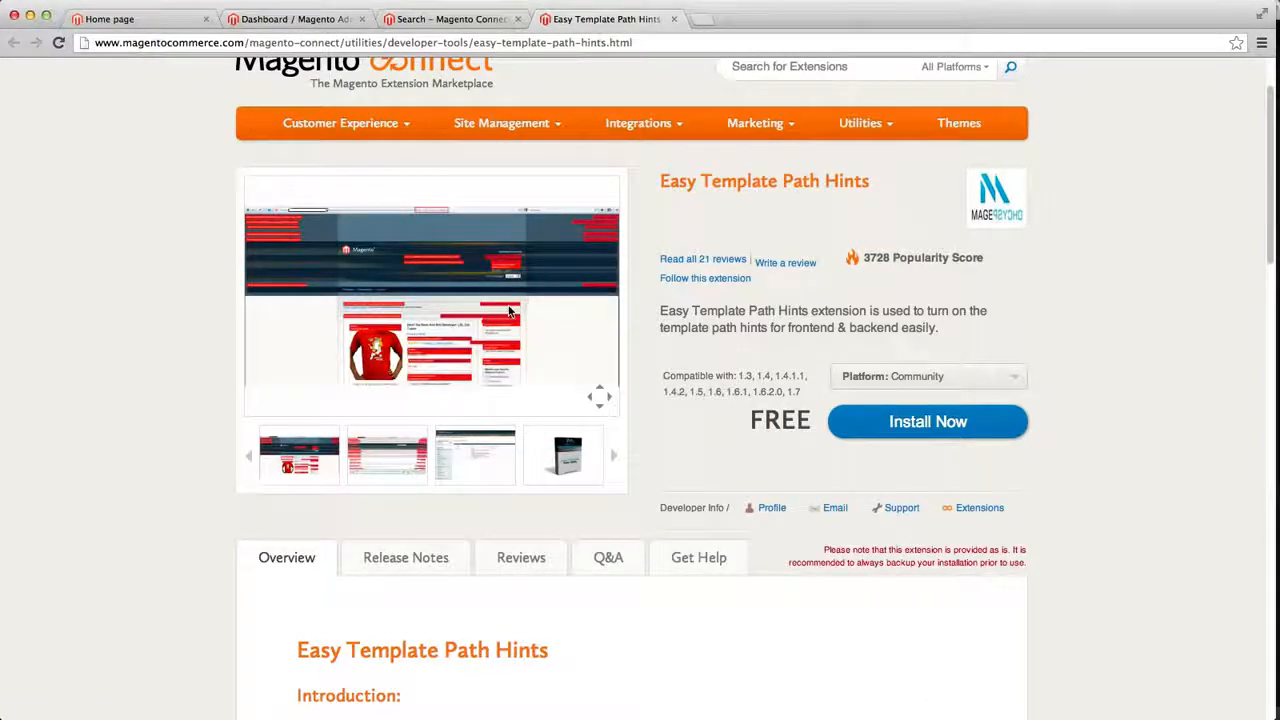
left_click(483, 466)
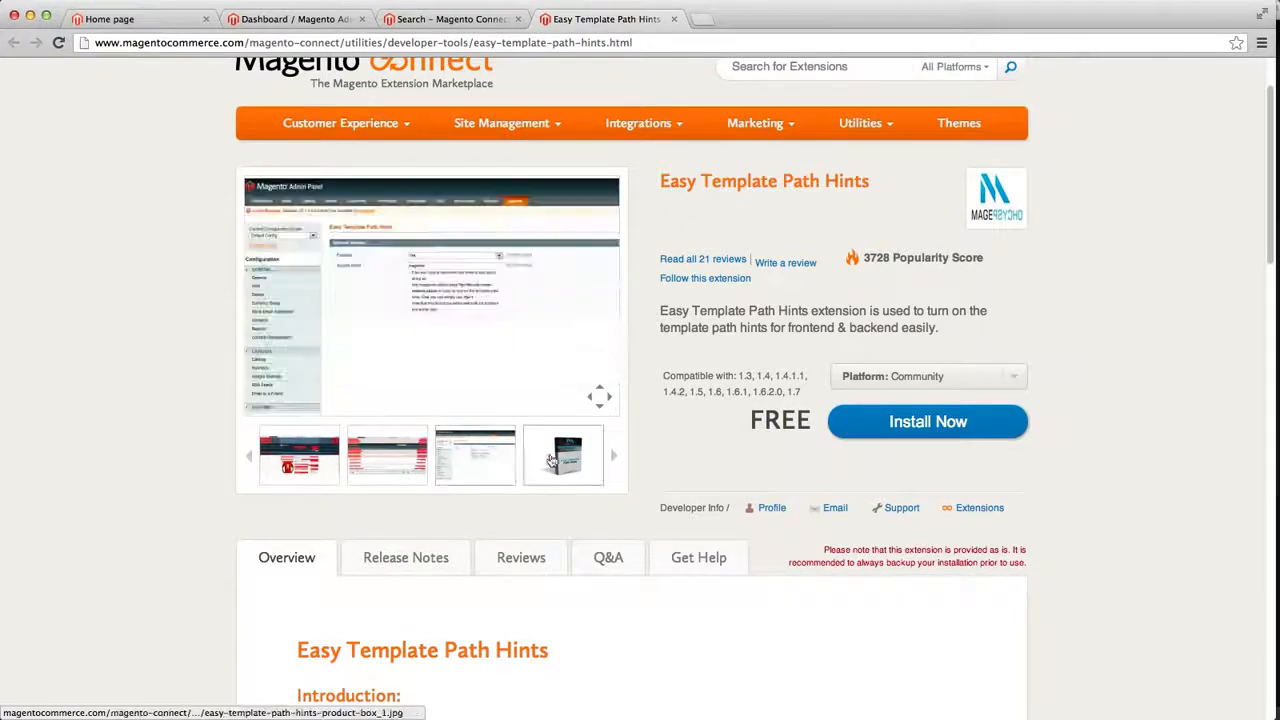
left_click(328, 467)
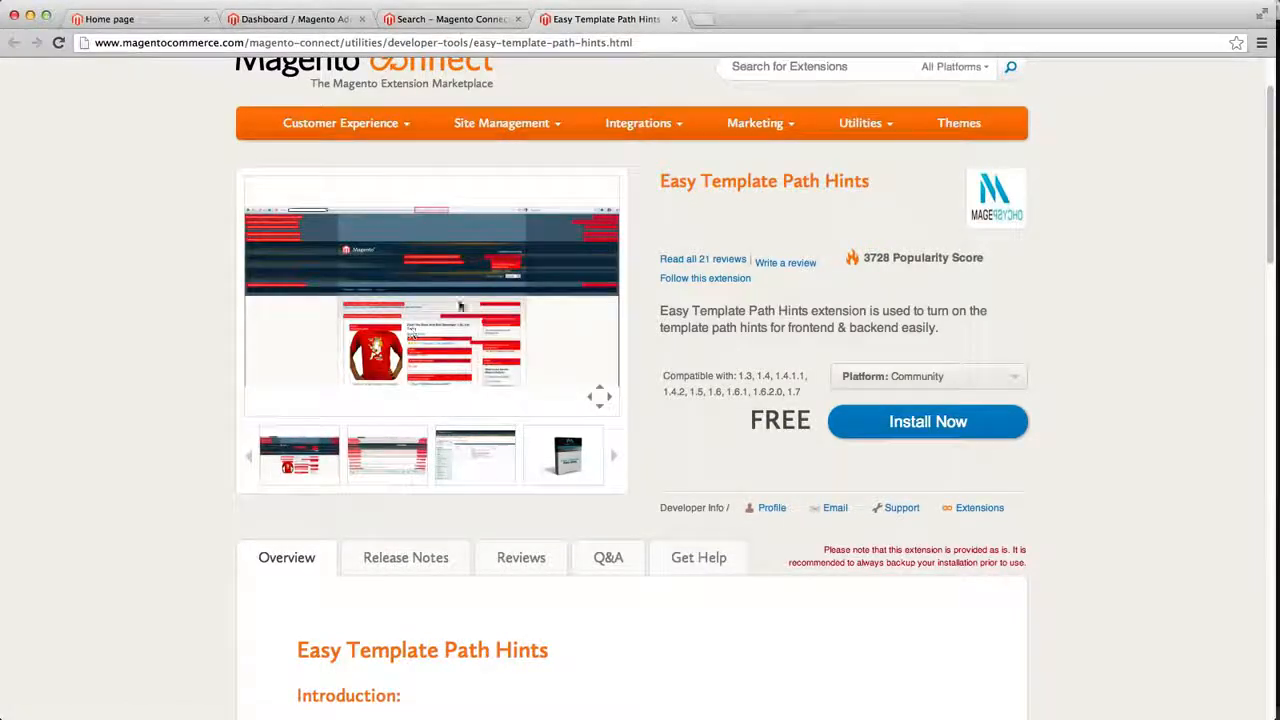
left_click_drag(842, 316, 698, 312)
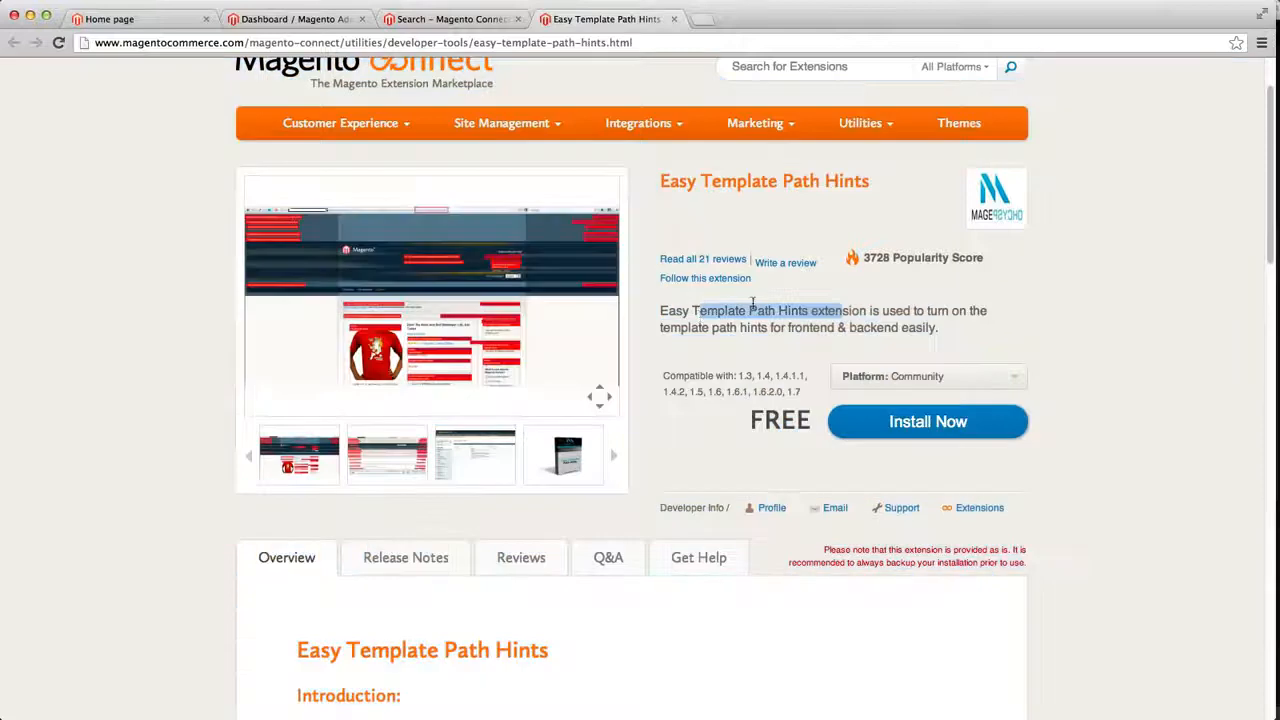
left_click(788, 312)
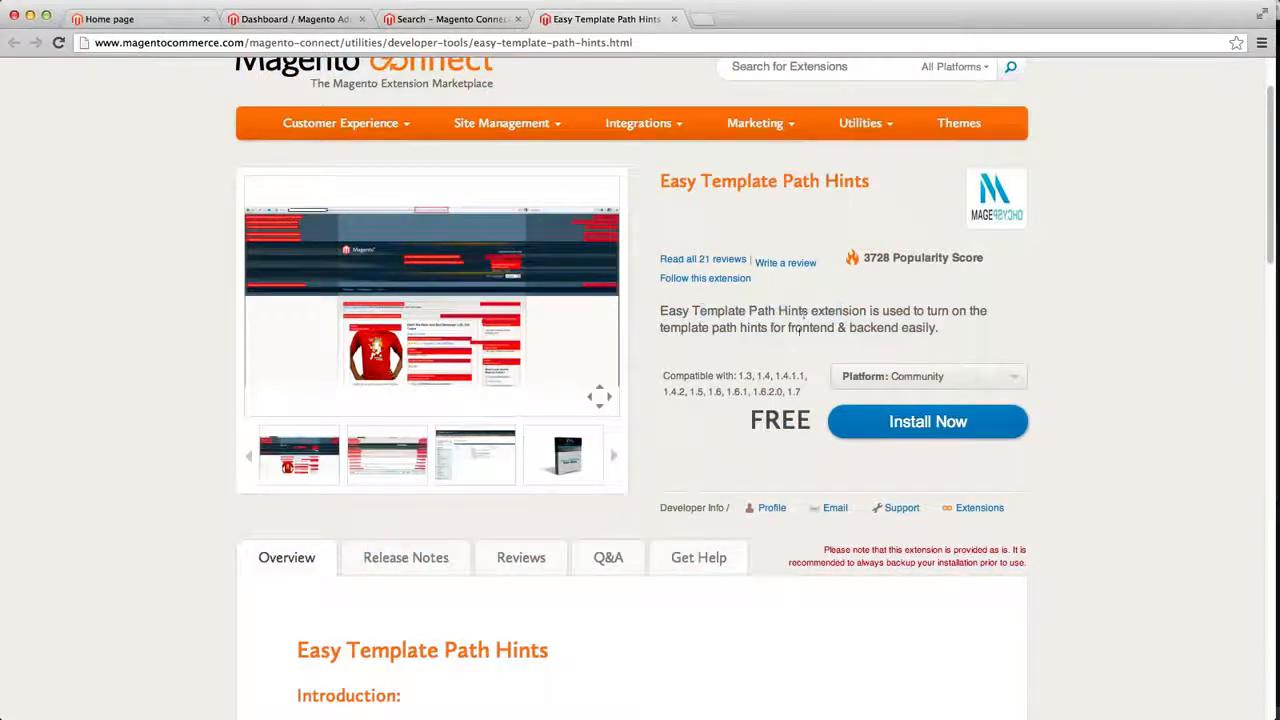
Get the Magento Connect 2.0 extension key after agreeing to the licence agreement, and select the key
left_click(860, 382)
left_click(858, 378)
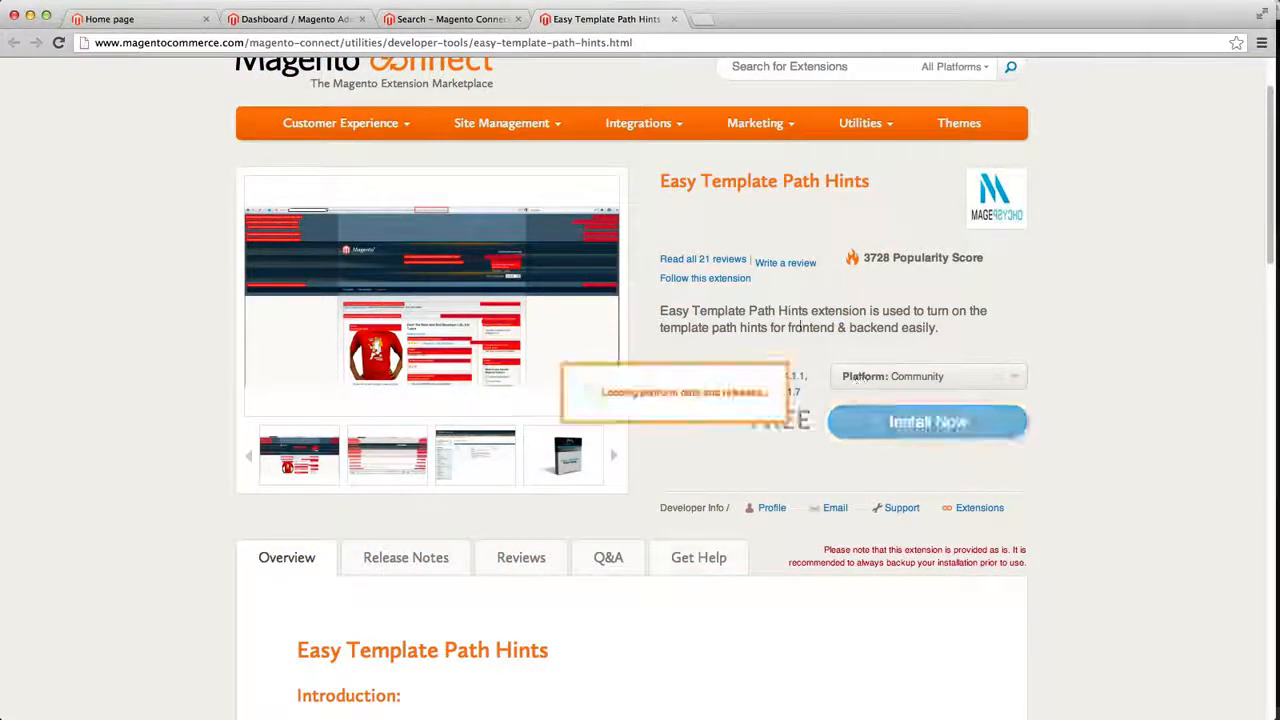
scroll(858, 378, "down", 1)
left_click(855, 368)
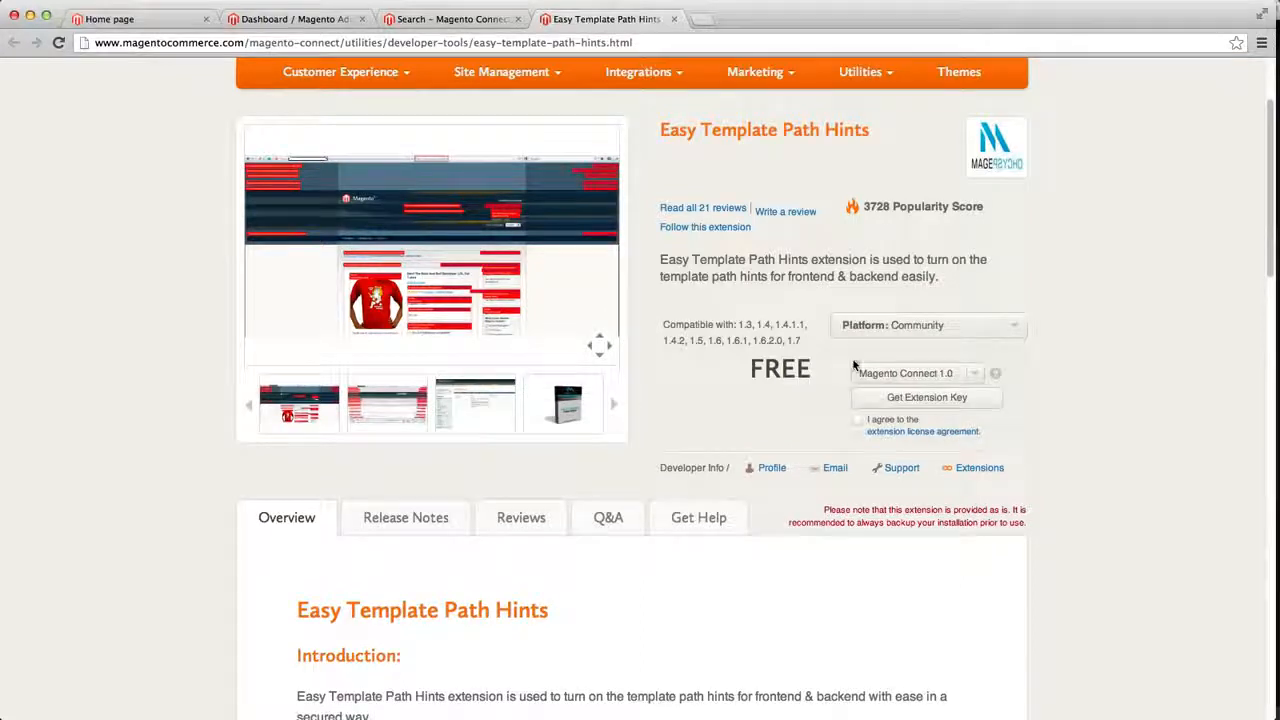
left_click(958, 381)
left_click(951, 395)
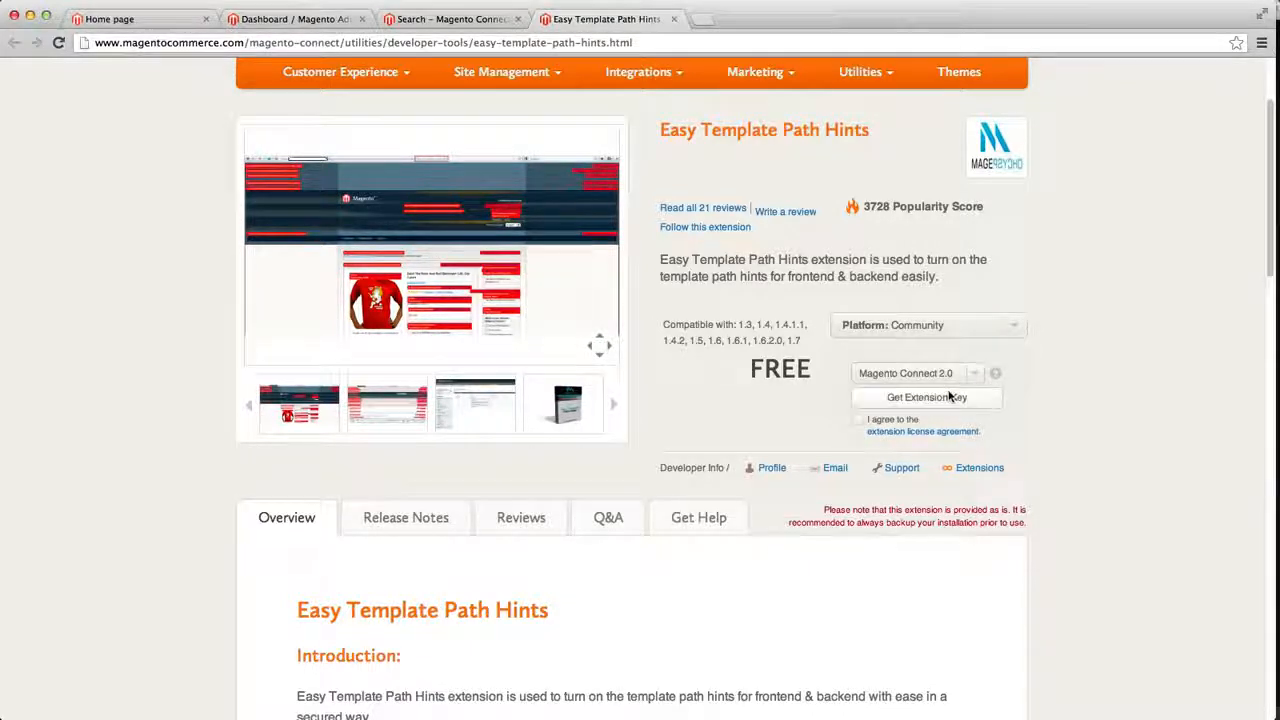
left_click(859, 421)
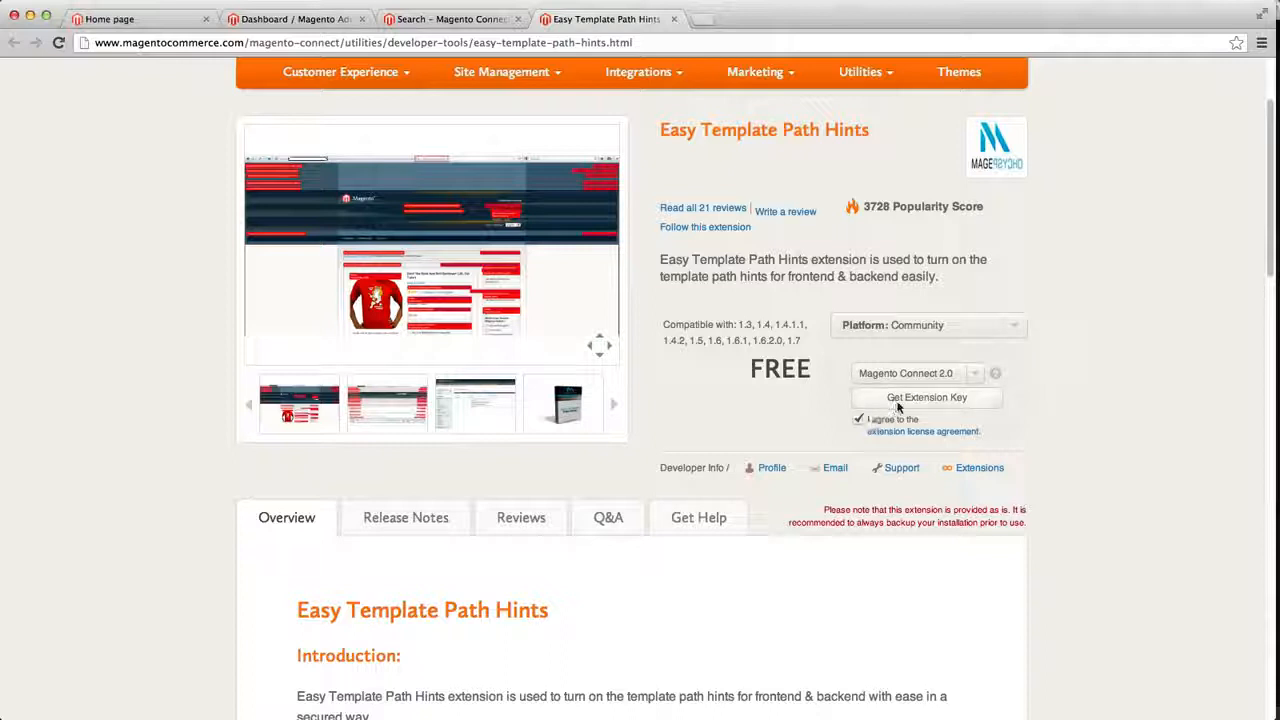
left_click(897, 400)
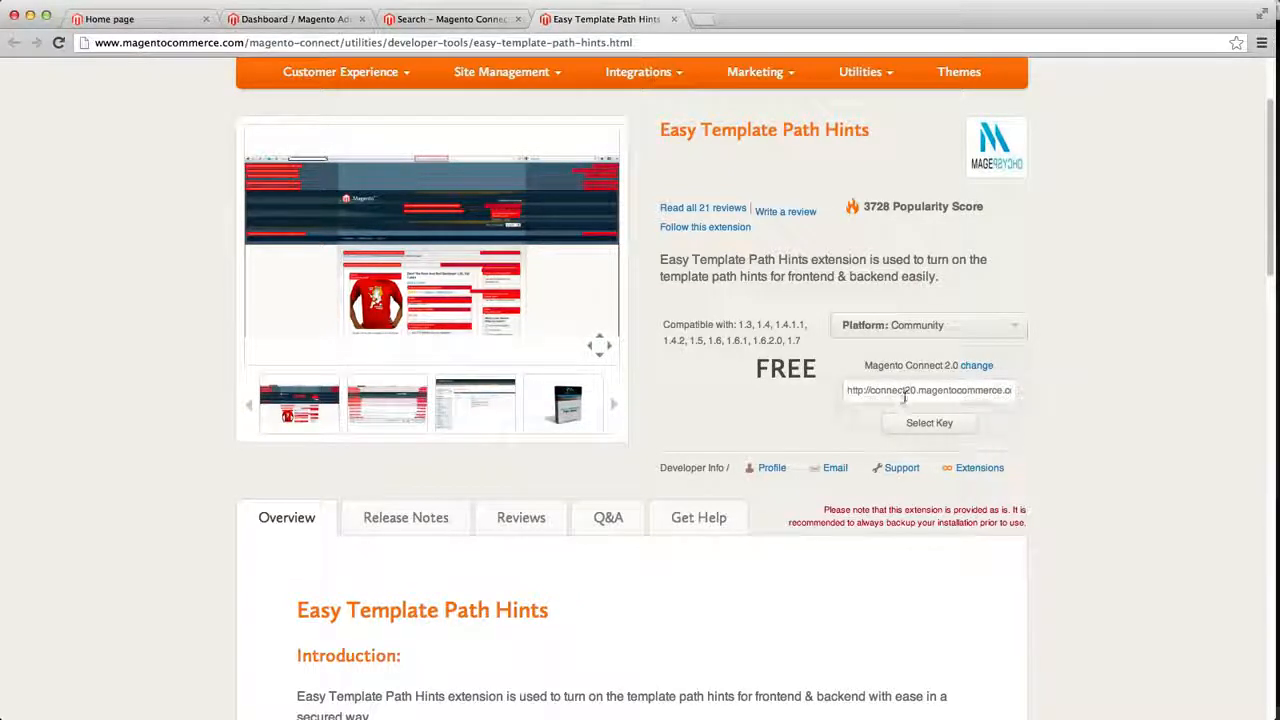
left_click(904, 395)
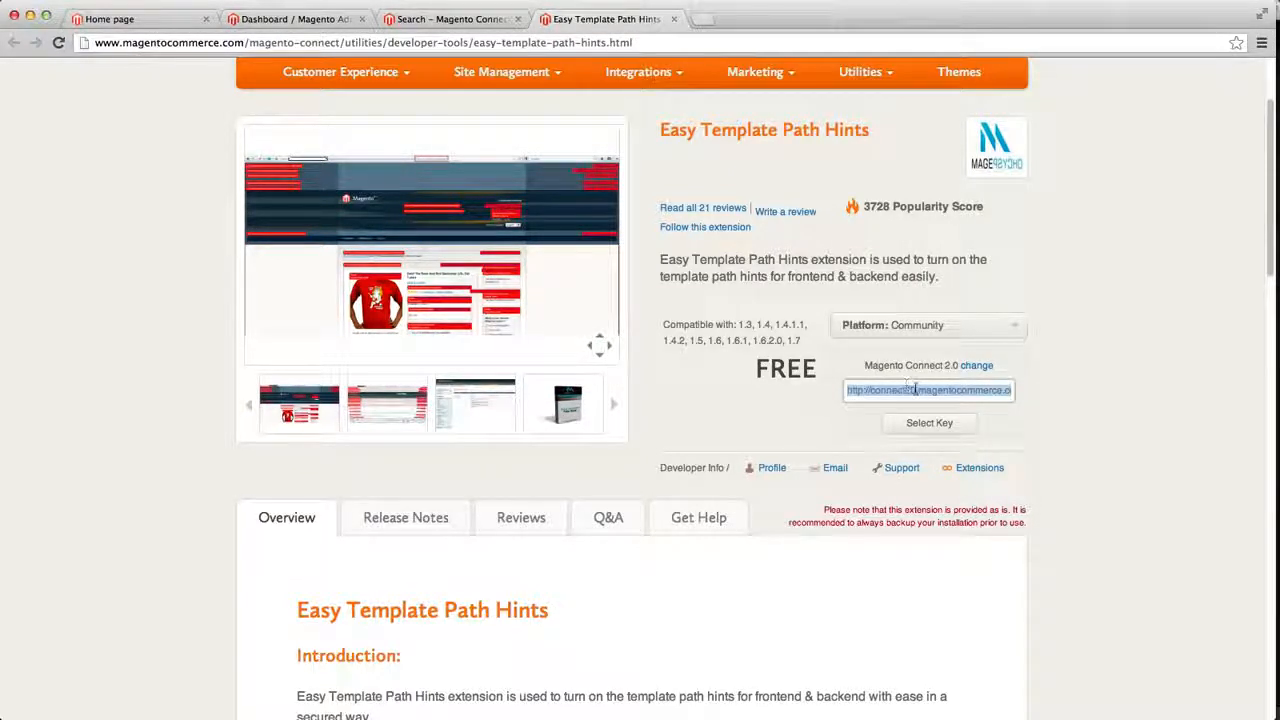
left_click(924, 423)
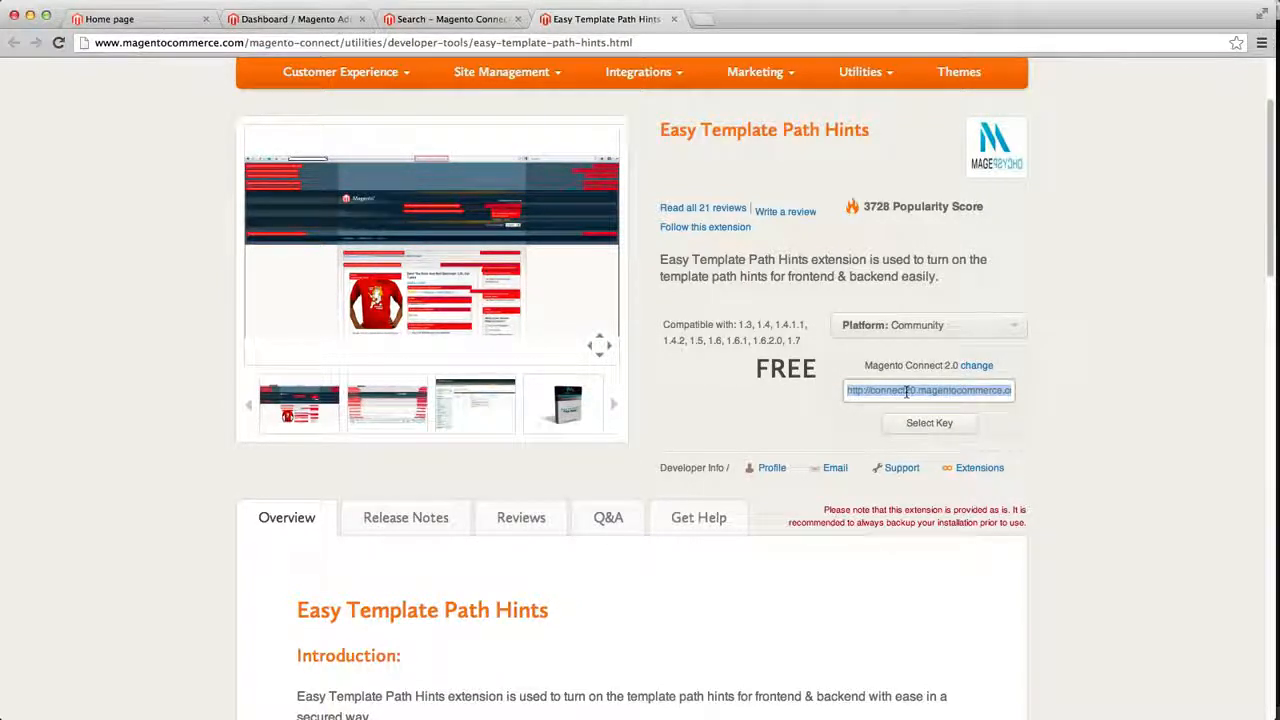
Open Magento Connect Manager from the store's admin dashboard
left_click(312, 22)
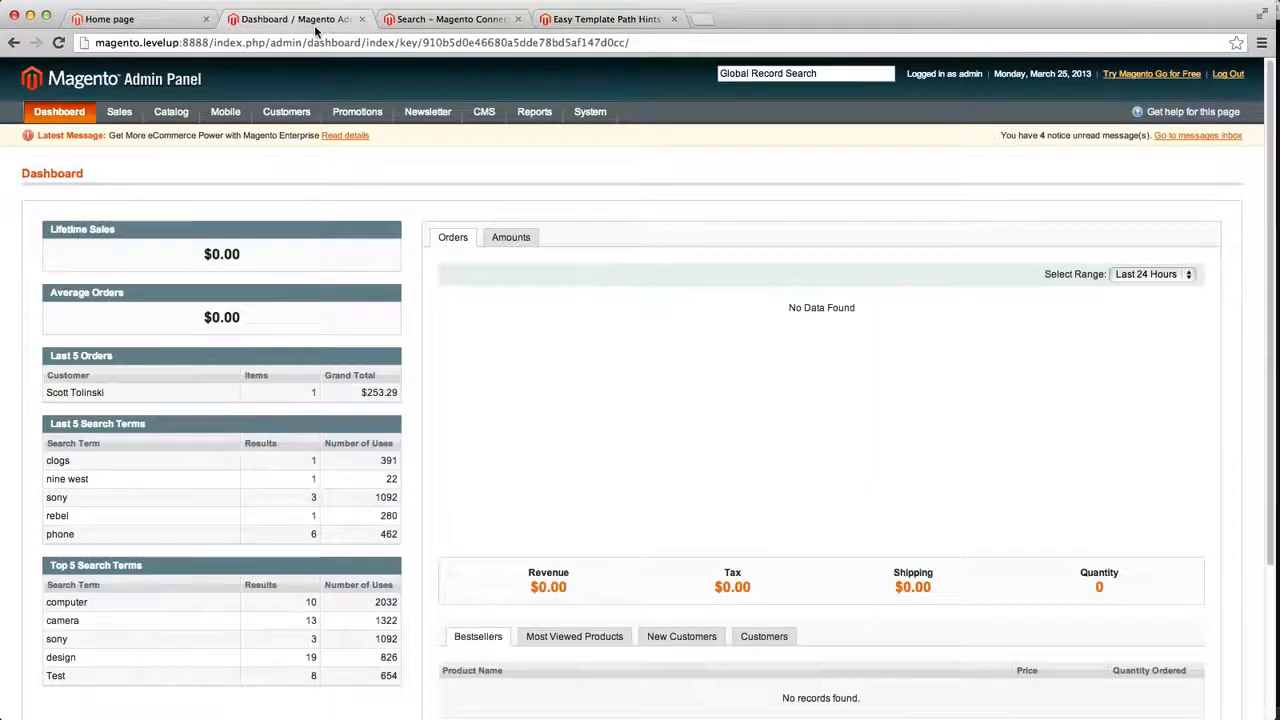
mouse_move(572, 117)
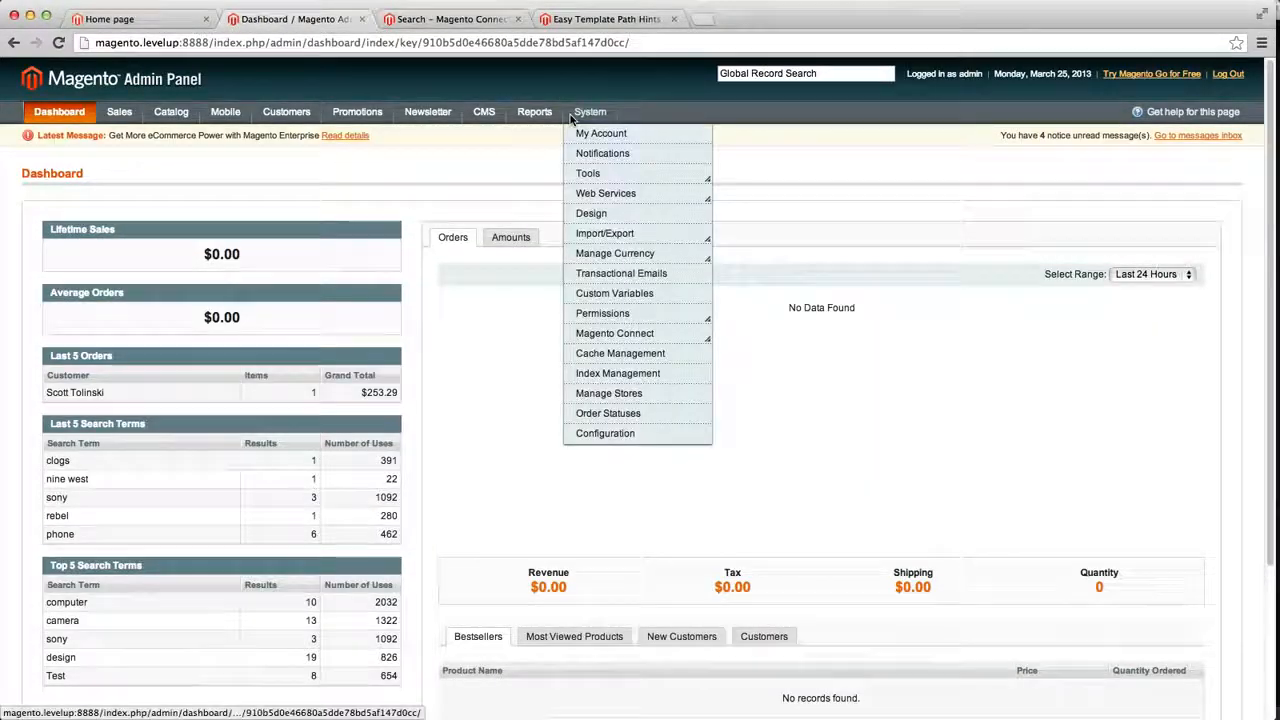
mouse_move(603, 333)
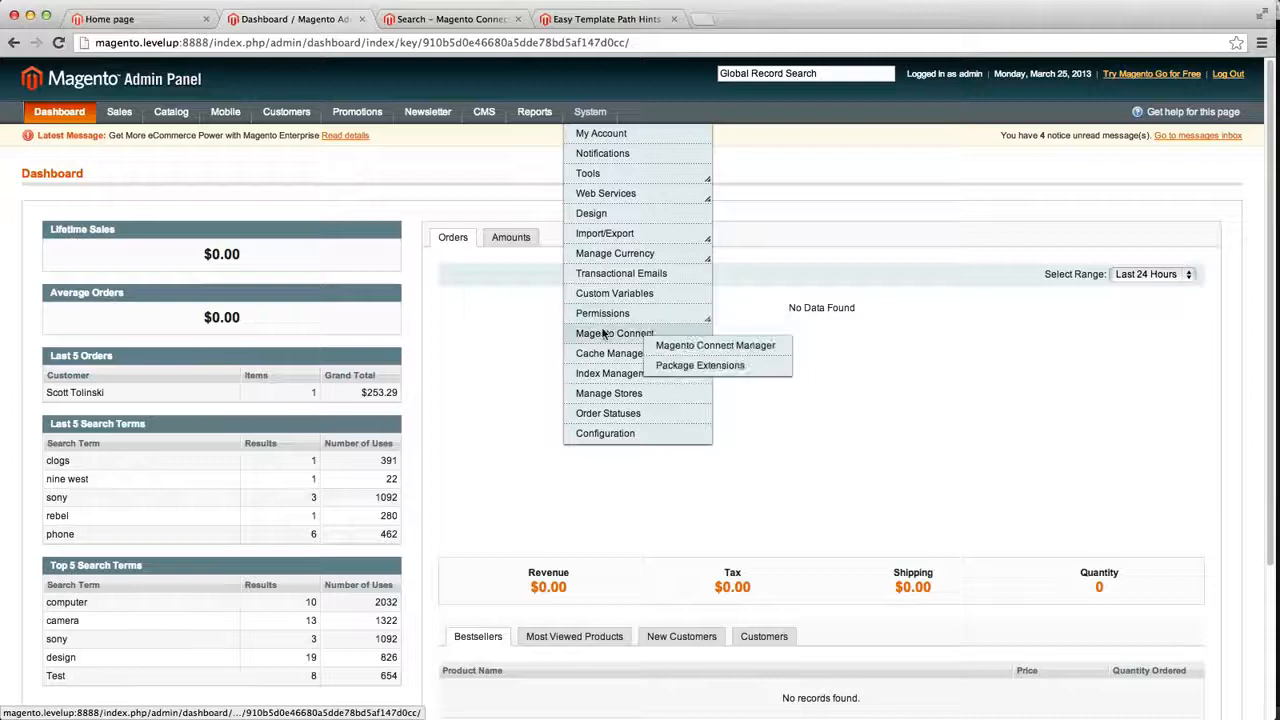
left_click(680, 355)
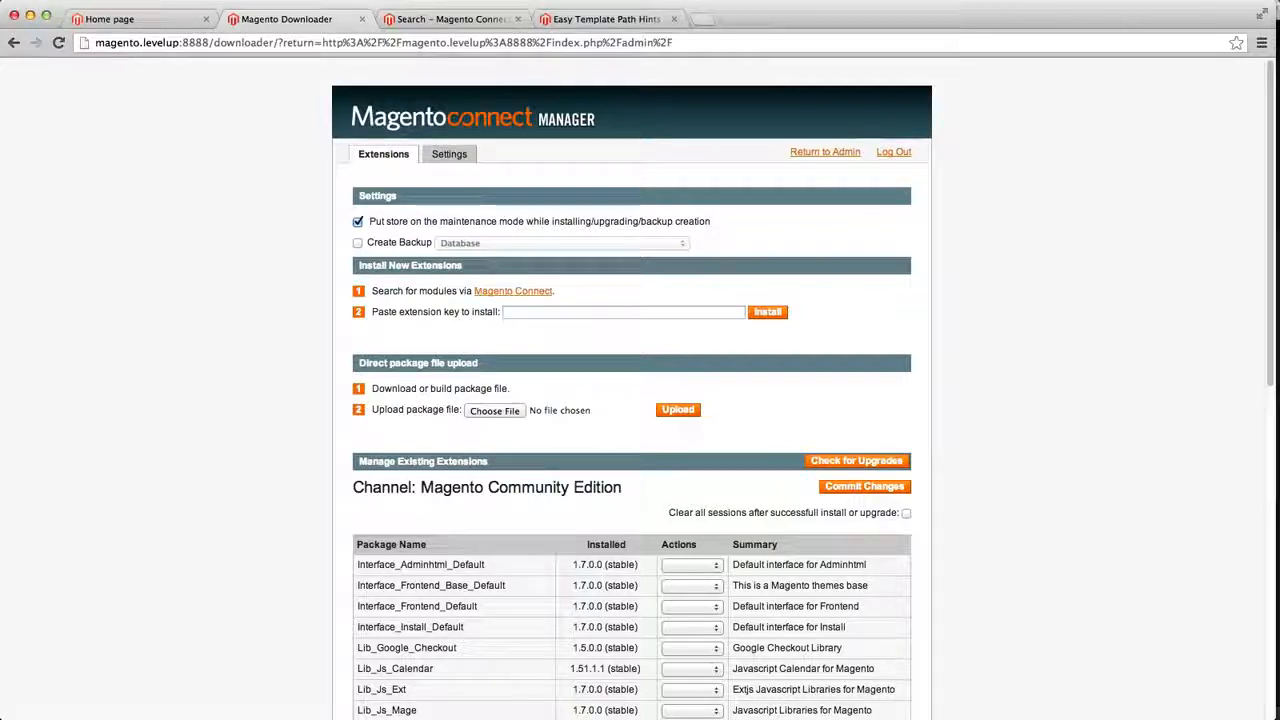
Paste the Easy Template Path Hints extension key into the install field
key("super+Tab")
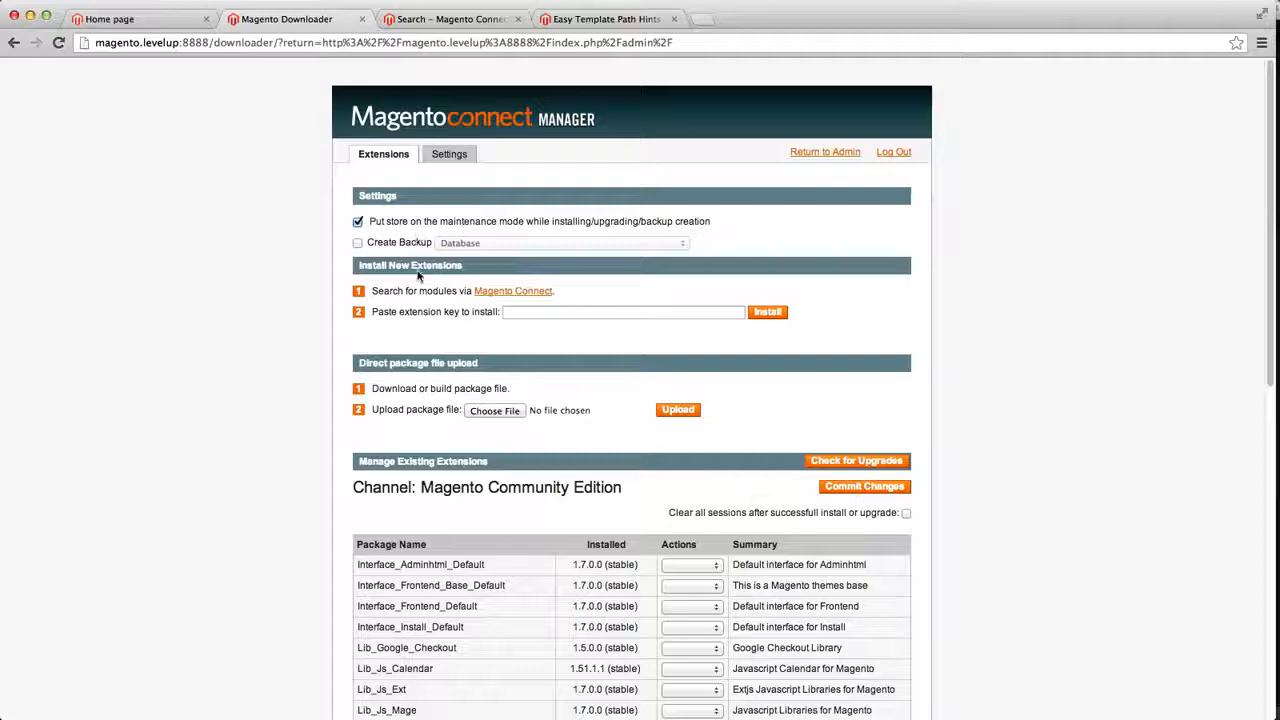
scroll(420, 276, "down", 5)
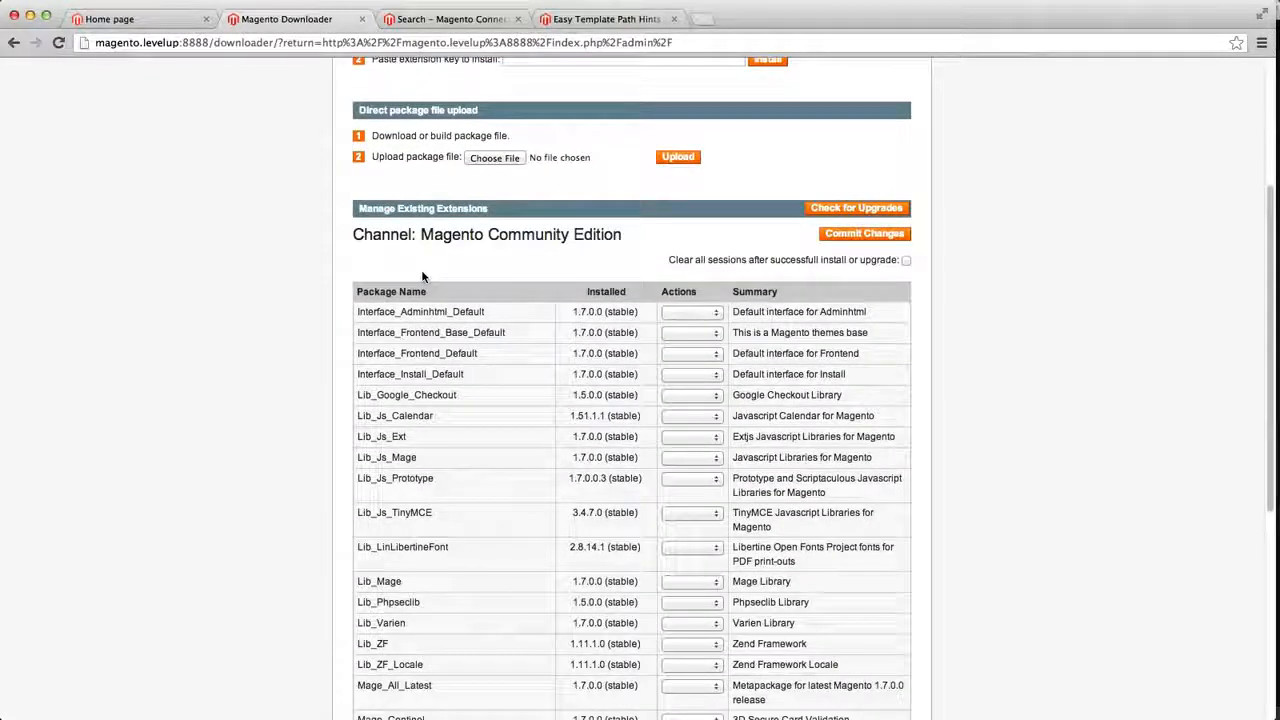
scroll(422, 276, "down", 5)
scroll(423, 274, "up", 10)
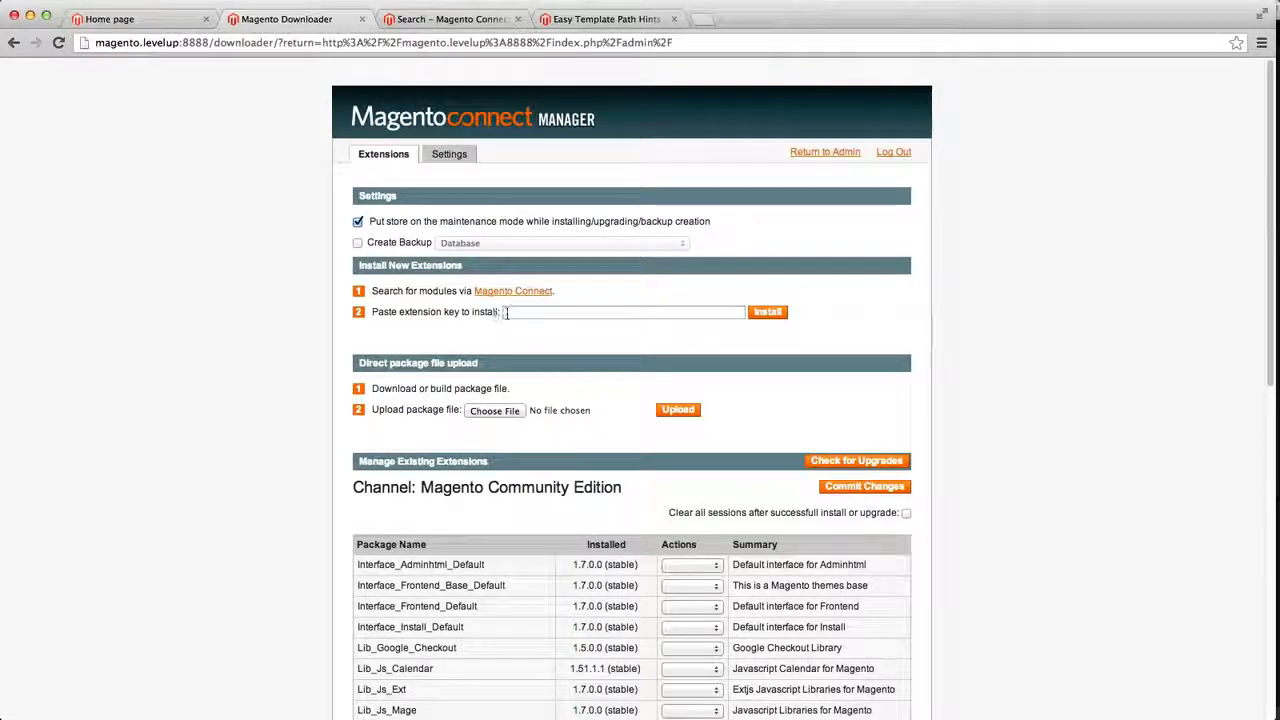
left_click_drag(414, 291, 528, 296)
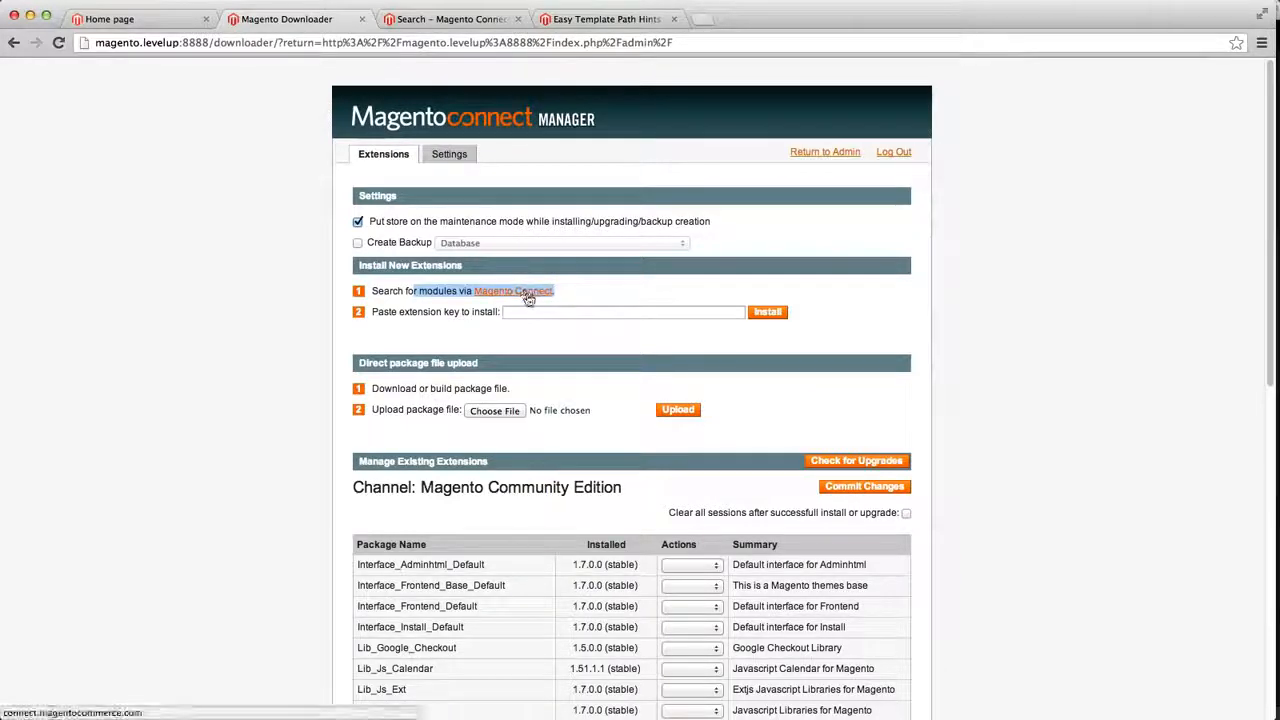
left_click(449, 314)
left_click(552, 311)
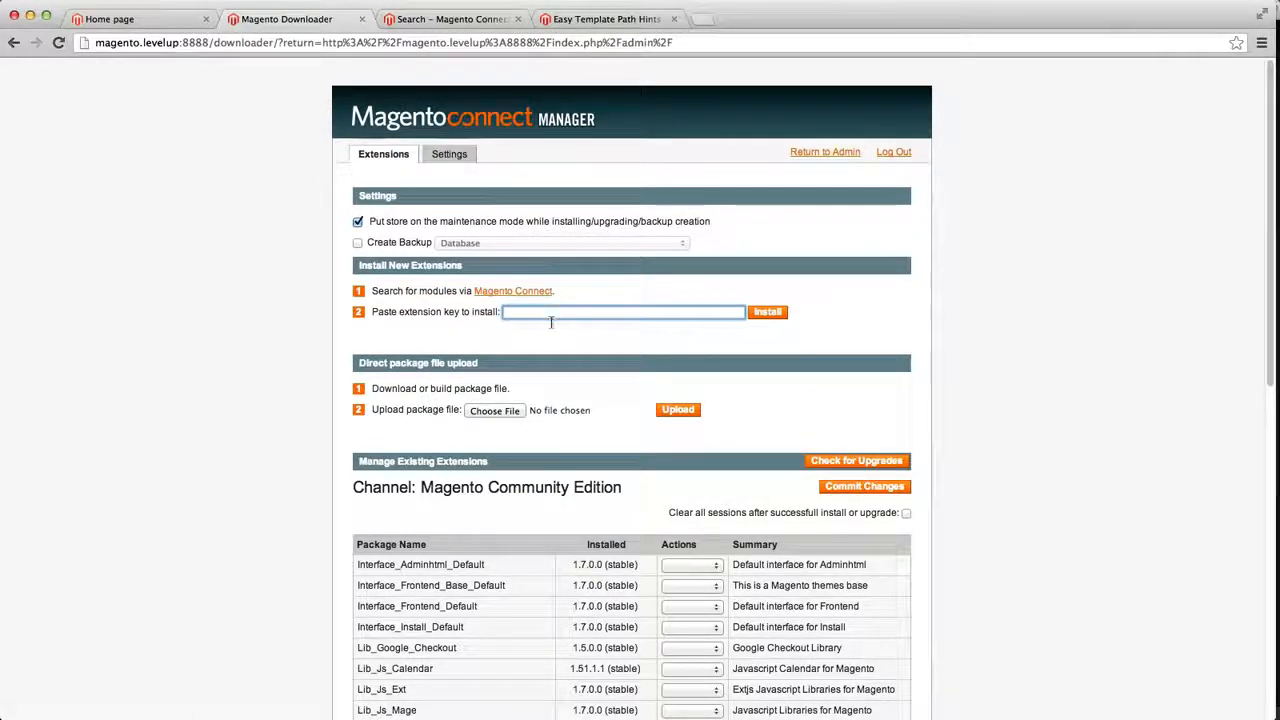
key("super+v")
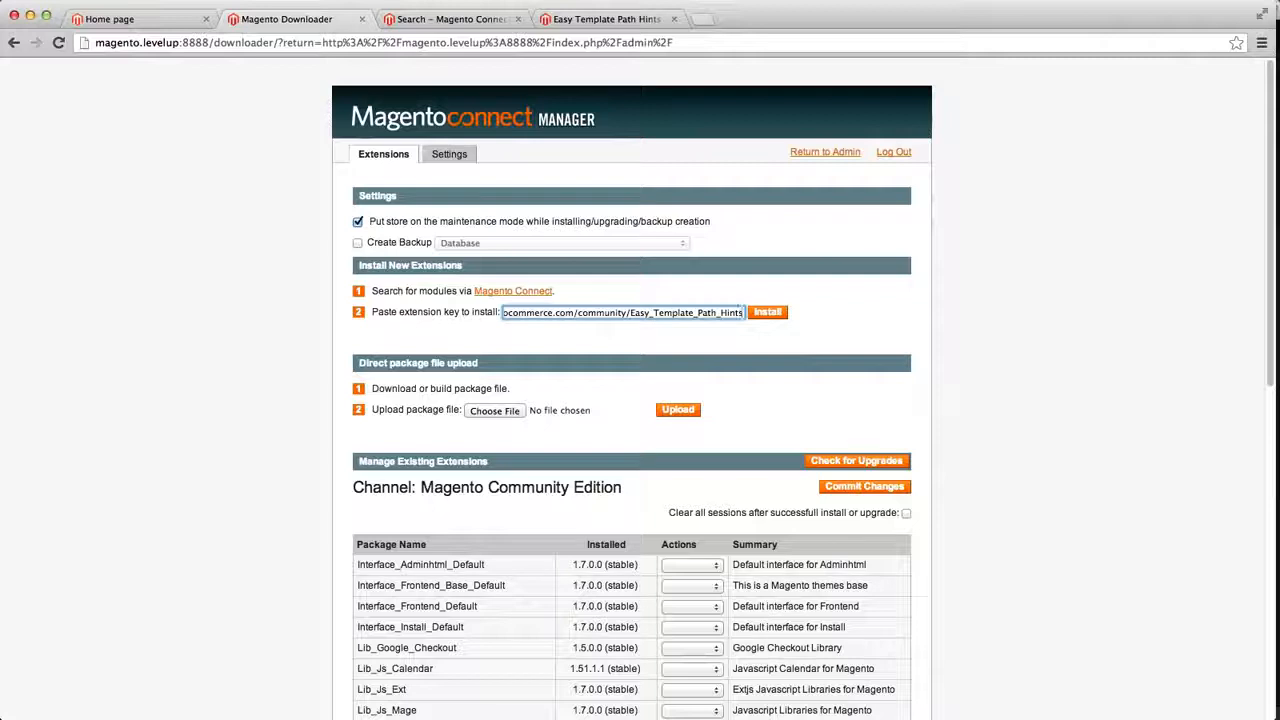
Install the Easy Template Path Hints package, proceed past the dependency check, and refresh the Connect Manager page
left_click(769, 314)
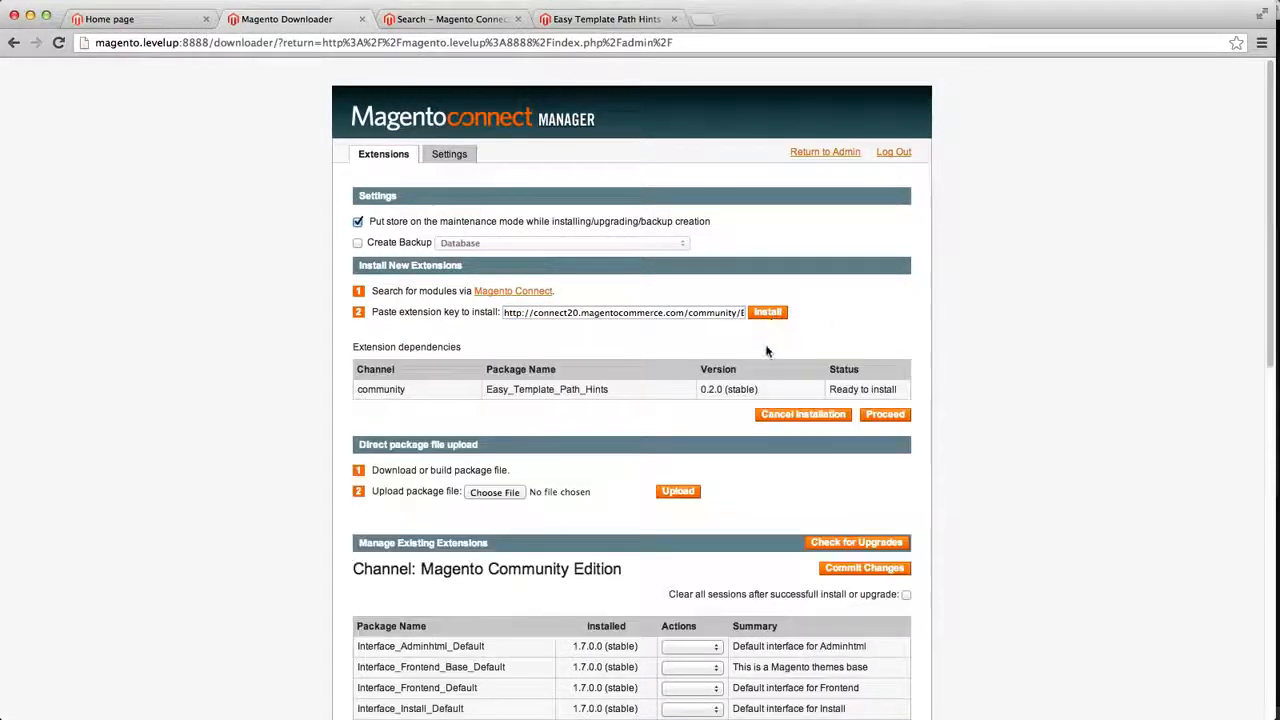
left_click_drag(665, 394, 510, 389)
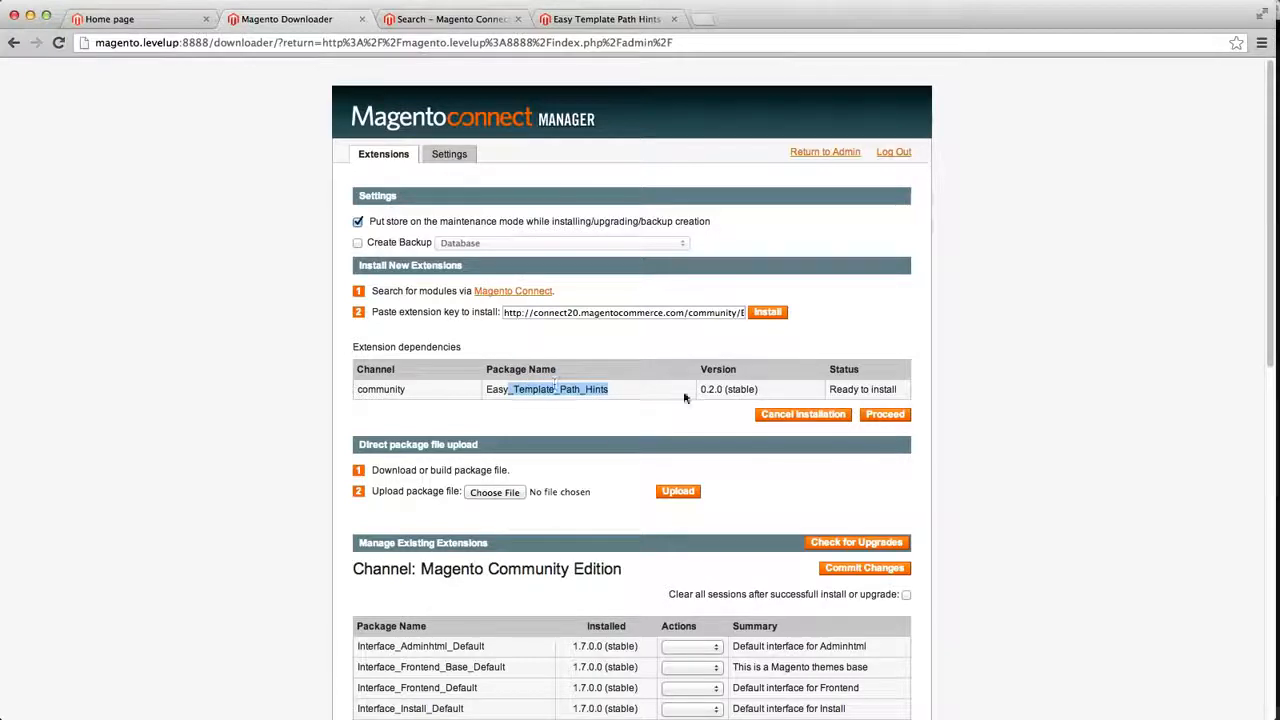
left_click(885, 414)
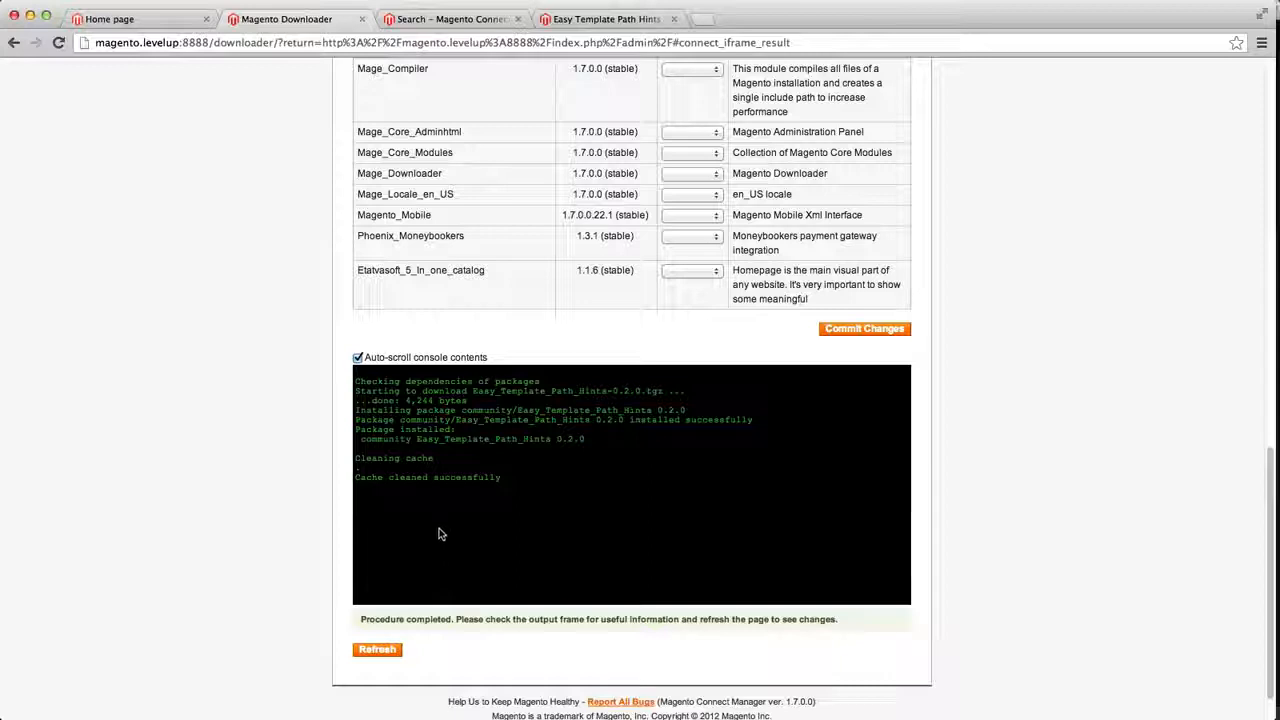
left_click(379, 651)
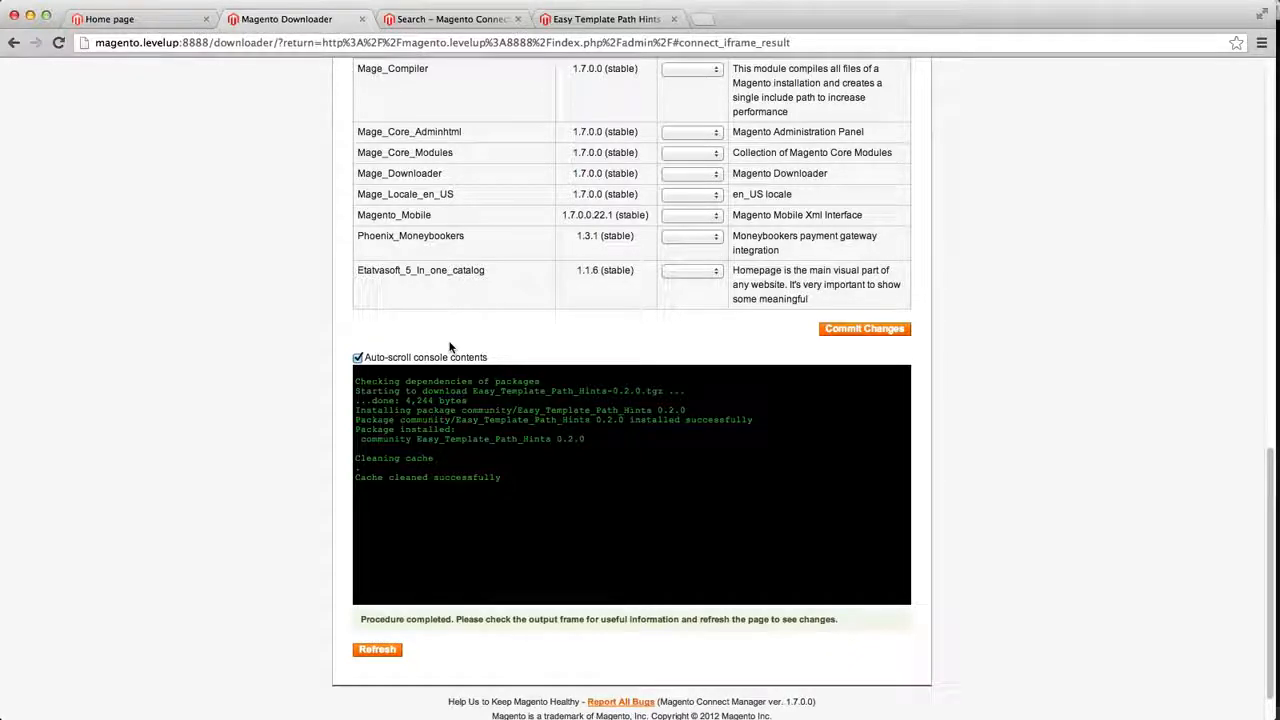
Return to the store's admin panel through its admin URL
scroll(449, 347, "up", 8)
scroll(449, 347, "down", 6)
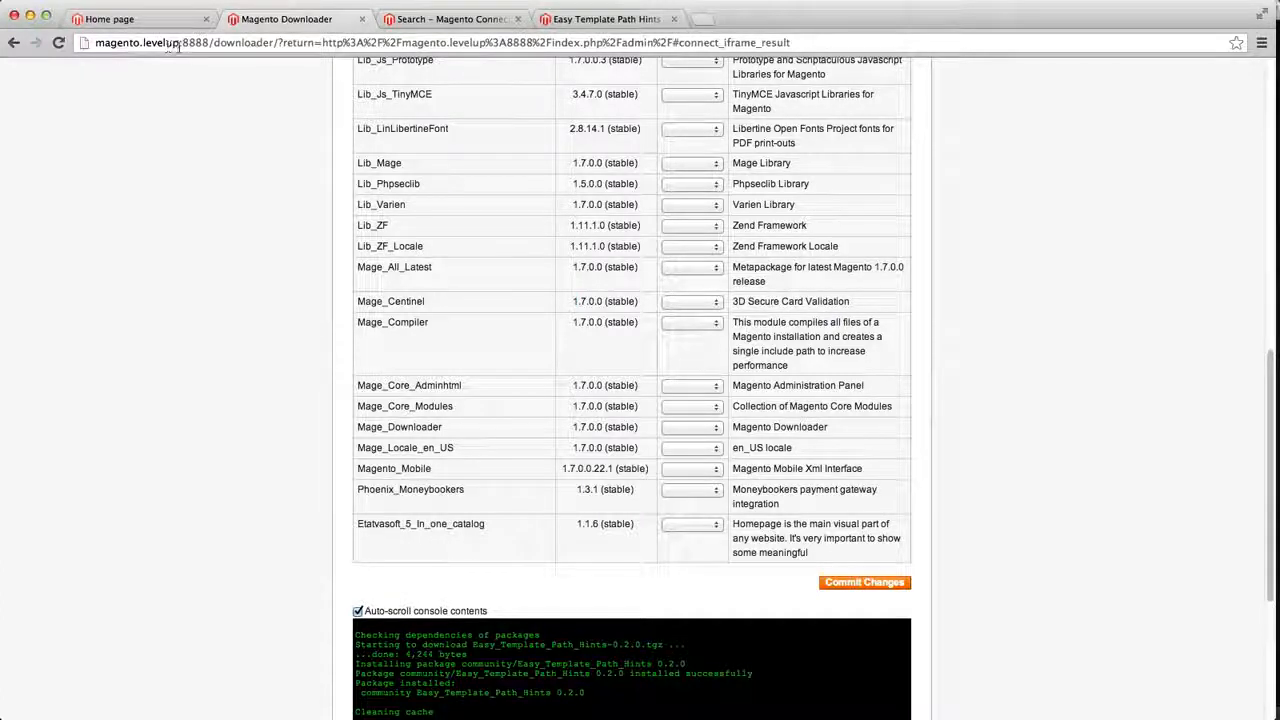
left_click_drag(212, 43, 790, 43)
type("ad")
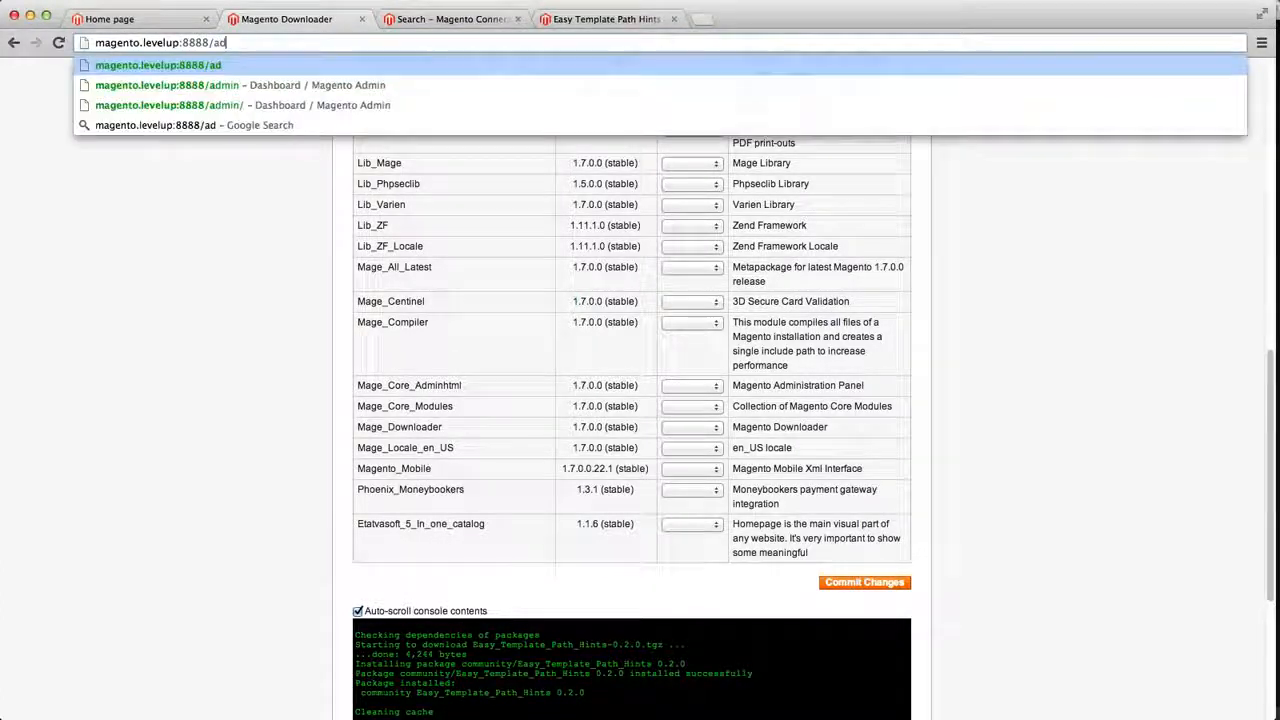
type("min")
key("Return")
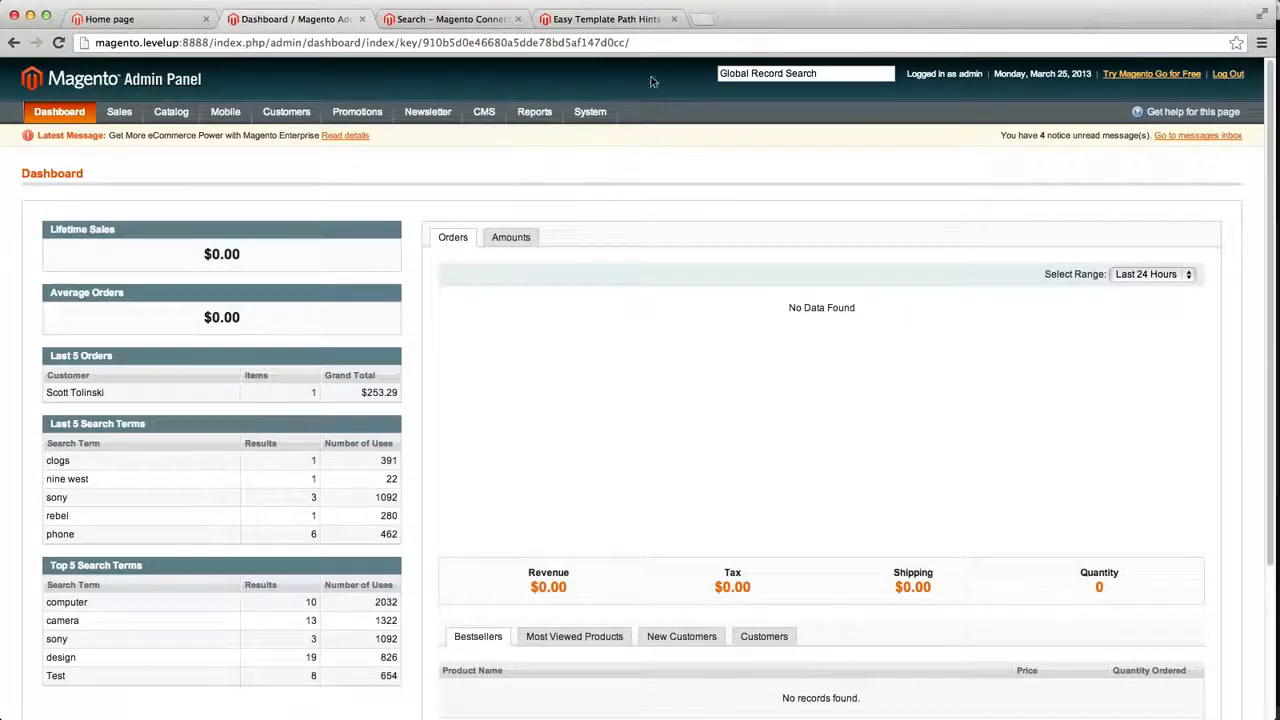
Open the System Configuration page in the admin panel
mouse_move(590, 111)
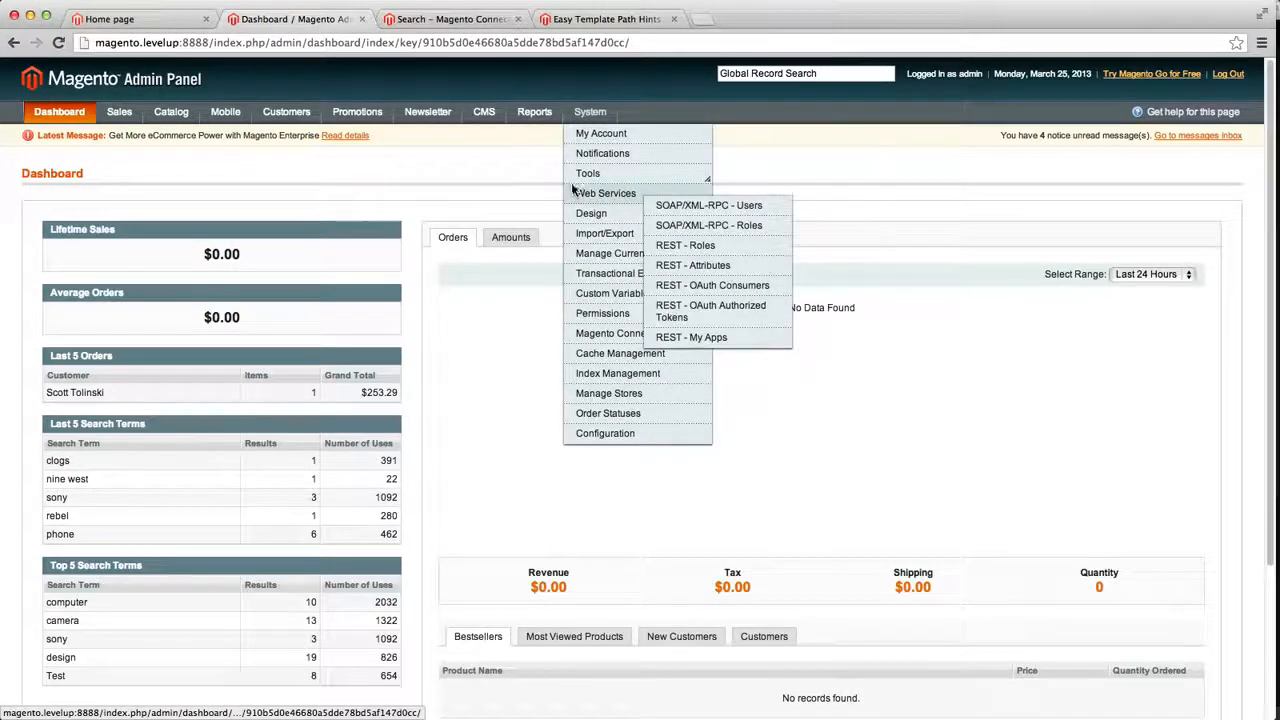
left_click(600, 436)
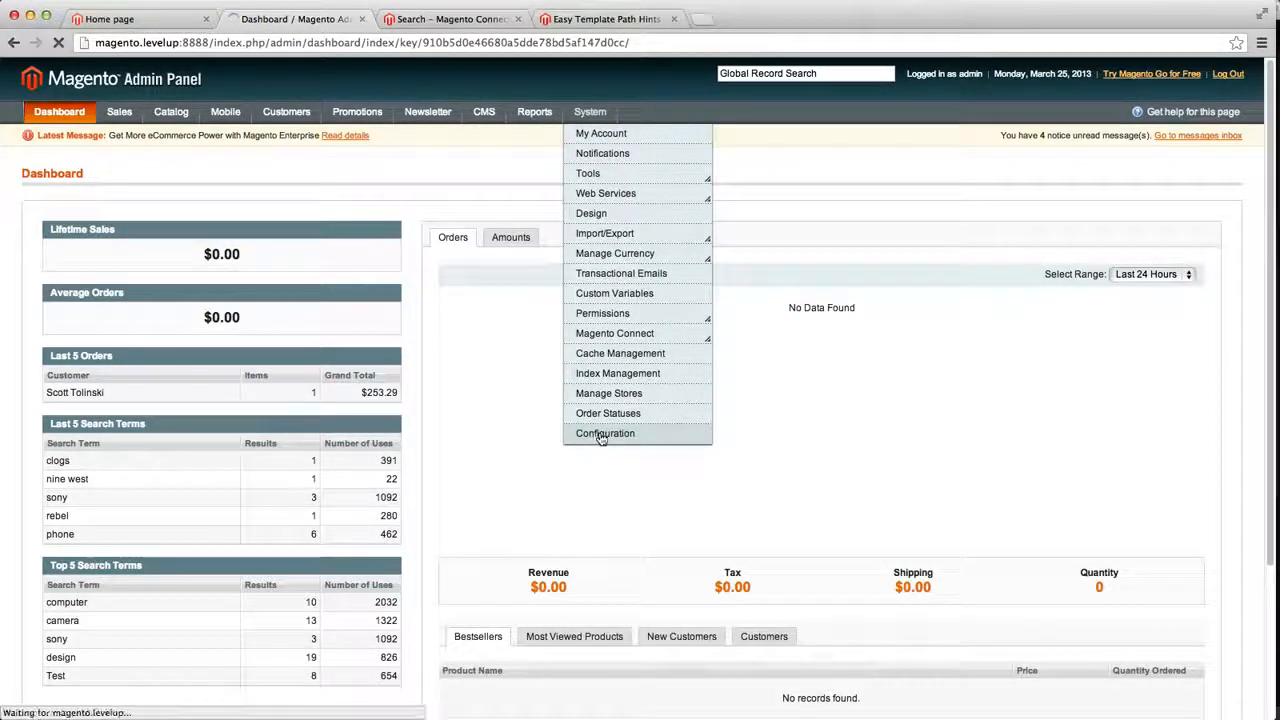
Read the installation and configuration instructions on the extension's page
left_click(590, 19)
scroll(410, 560, "down", 3)
scroll(410, 560, "down", 4)
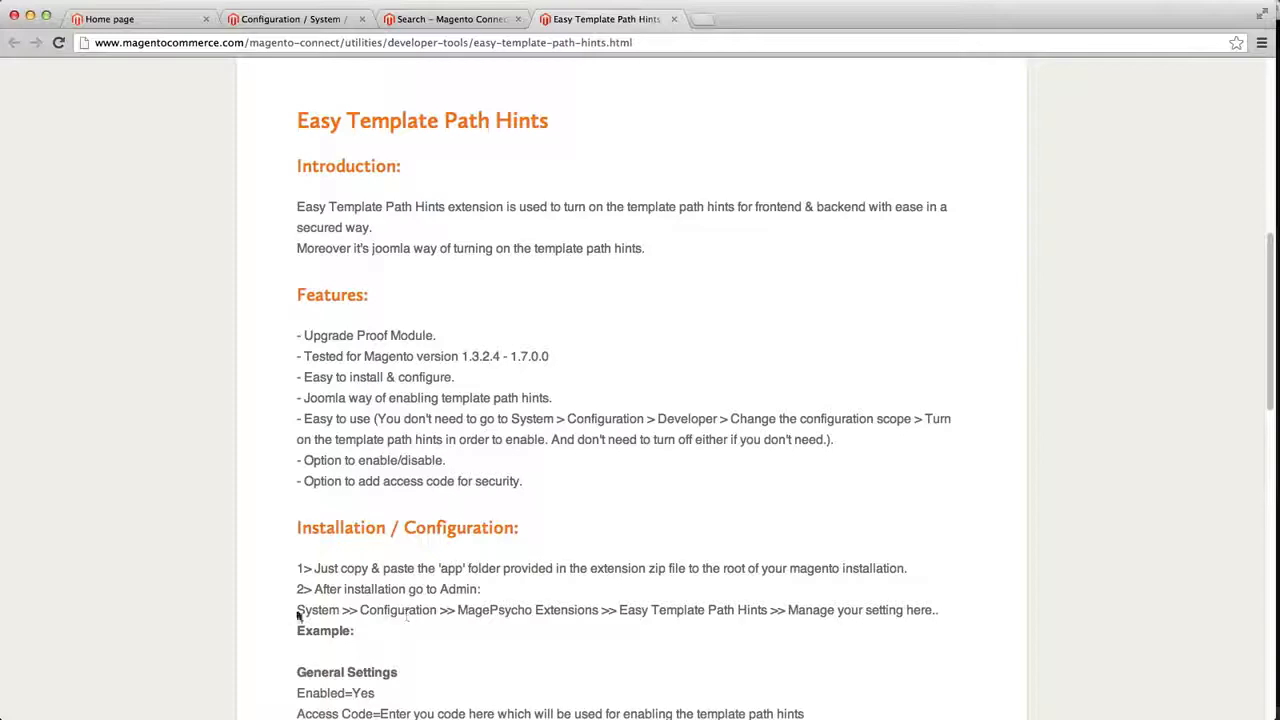
double_click(425, 610)
left_click(477, 610)
left_click_drag(477, 610, 571, 607)
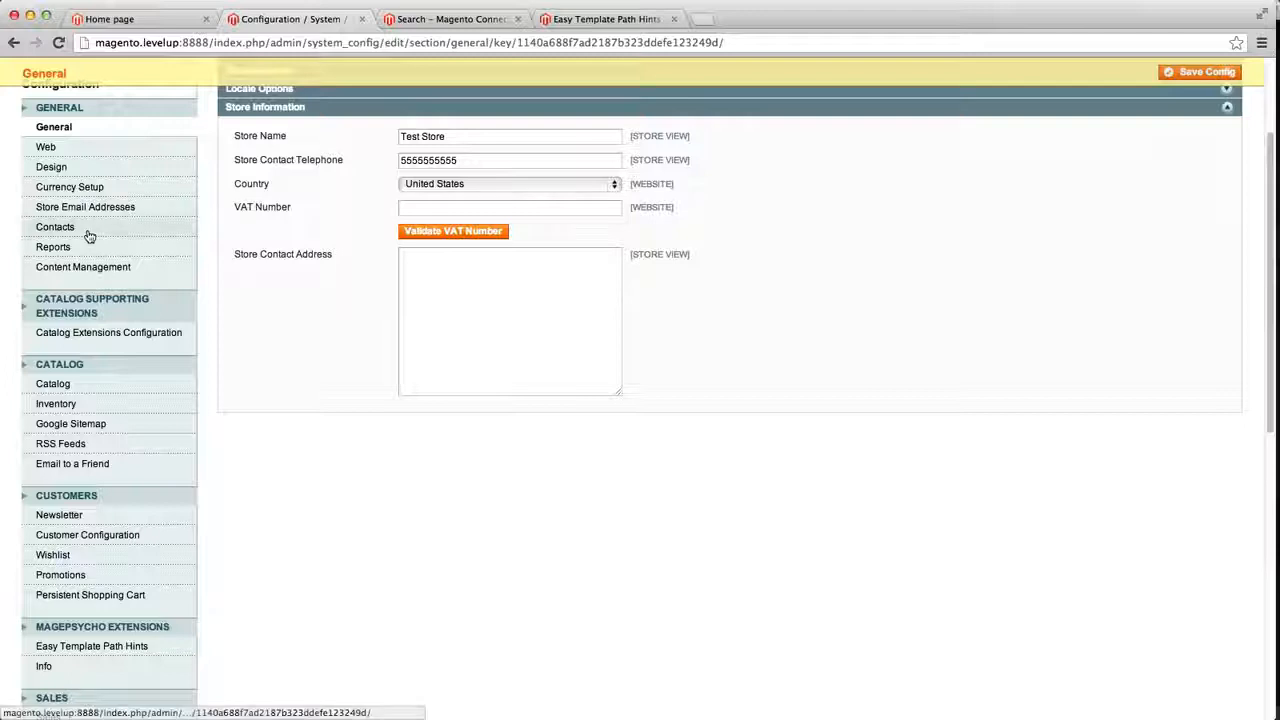
Open the Info section under MagePsycho Extensions in the configuration and read it
scroll(88, 234, "down", 5)
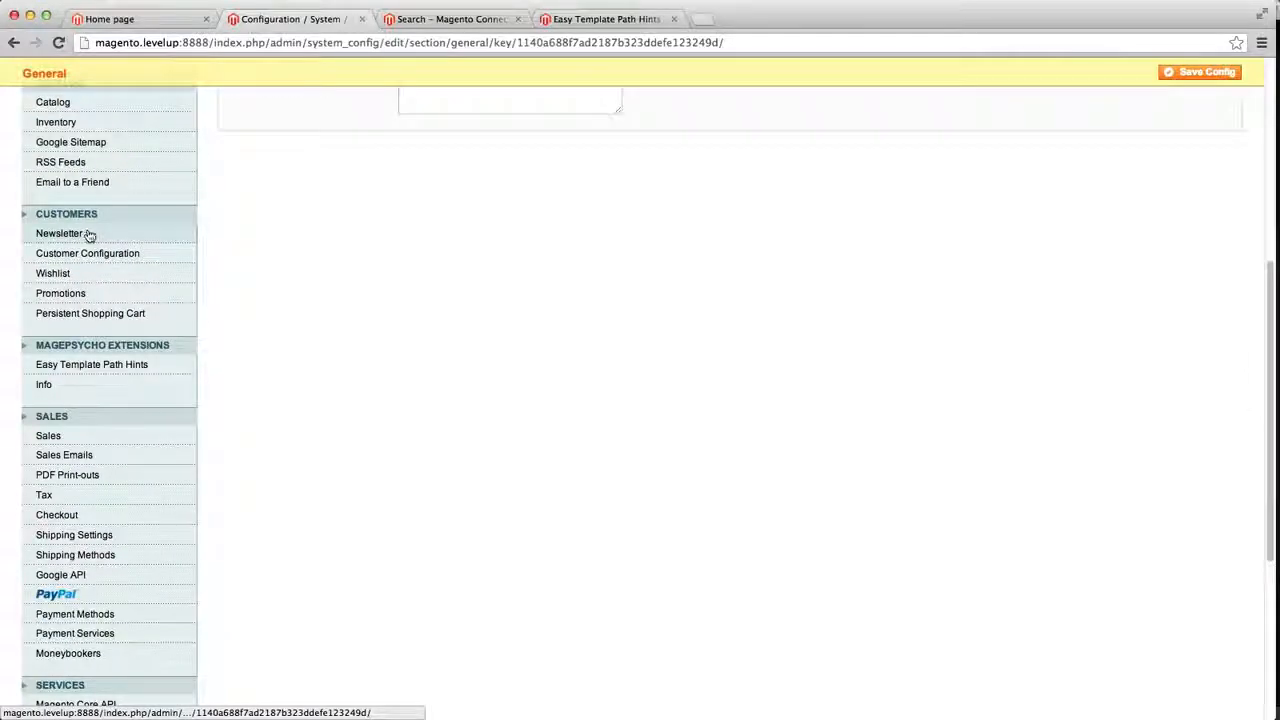
scroll(88, 234, "down", 1)
left_click_drag(191, 309, 30, 307)
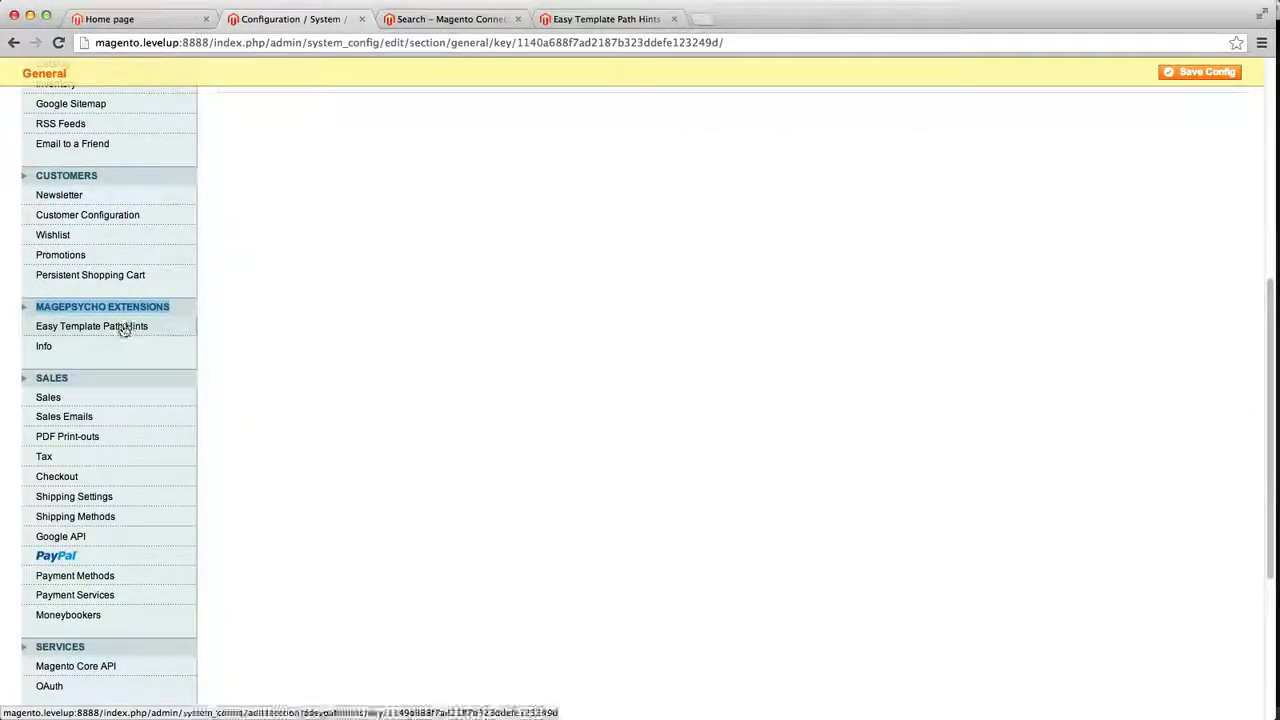
left_click(107, 348)
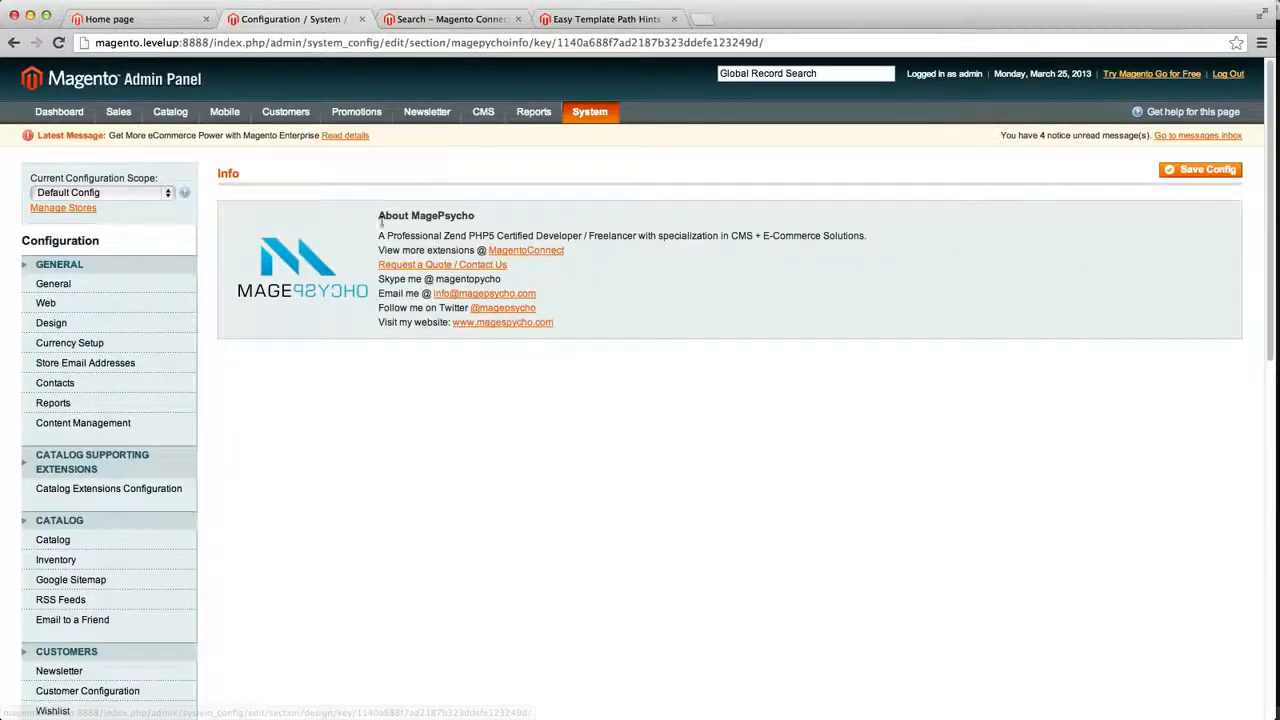
left_click_drag(388, 236, 595, 323)
left_click(591, 359)
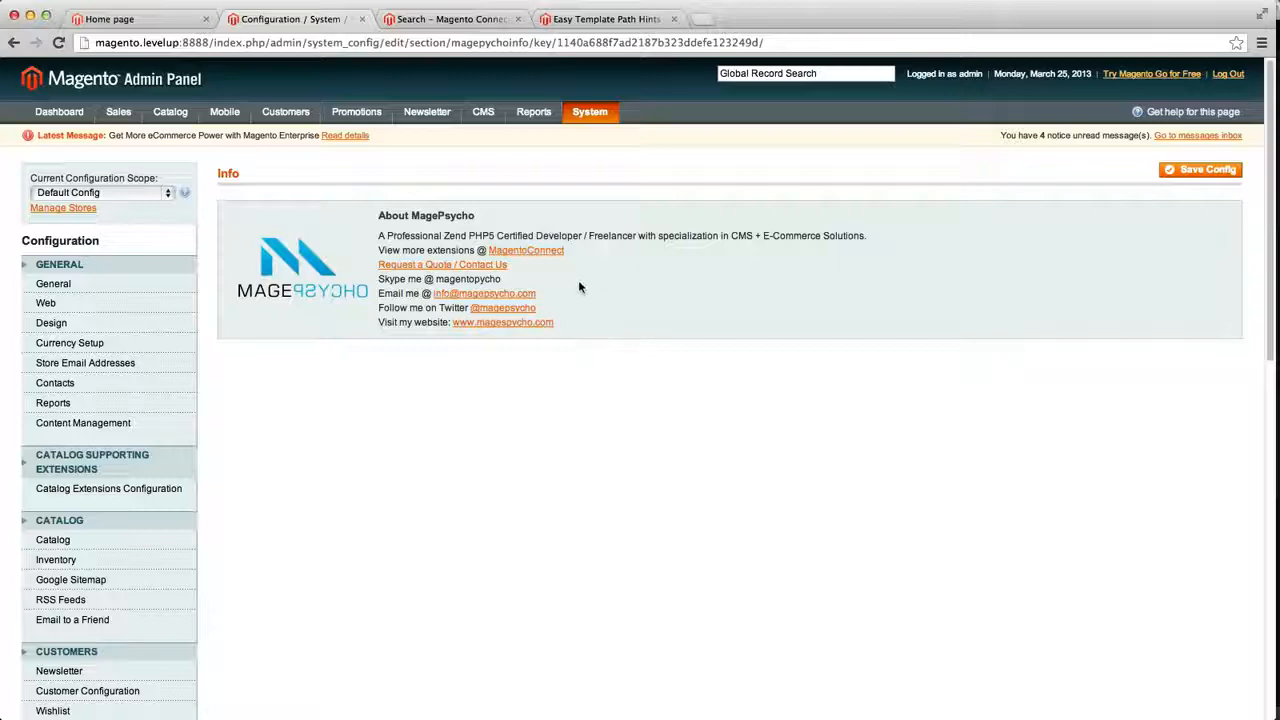
scroll(171, 571, "down", 5)
Open the Easy Template Path Hints settings, expand General Settings, and set Enabled to Yes
left_click(84, 490)
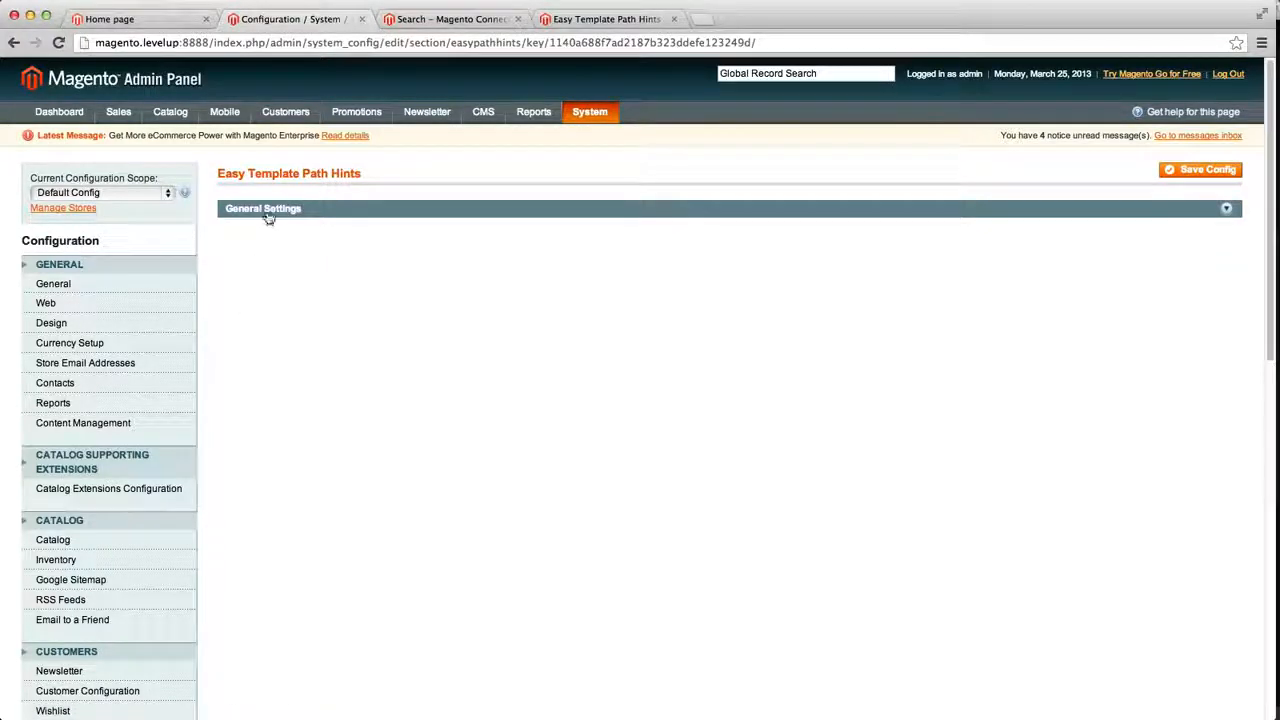
left_click_drag(233, 173, 218, 173)
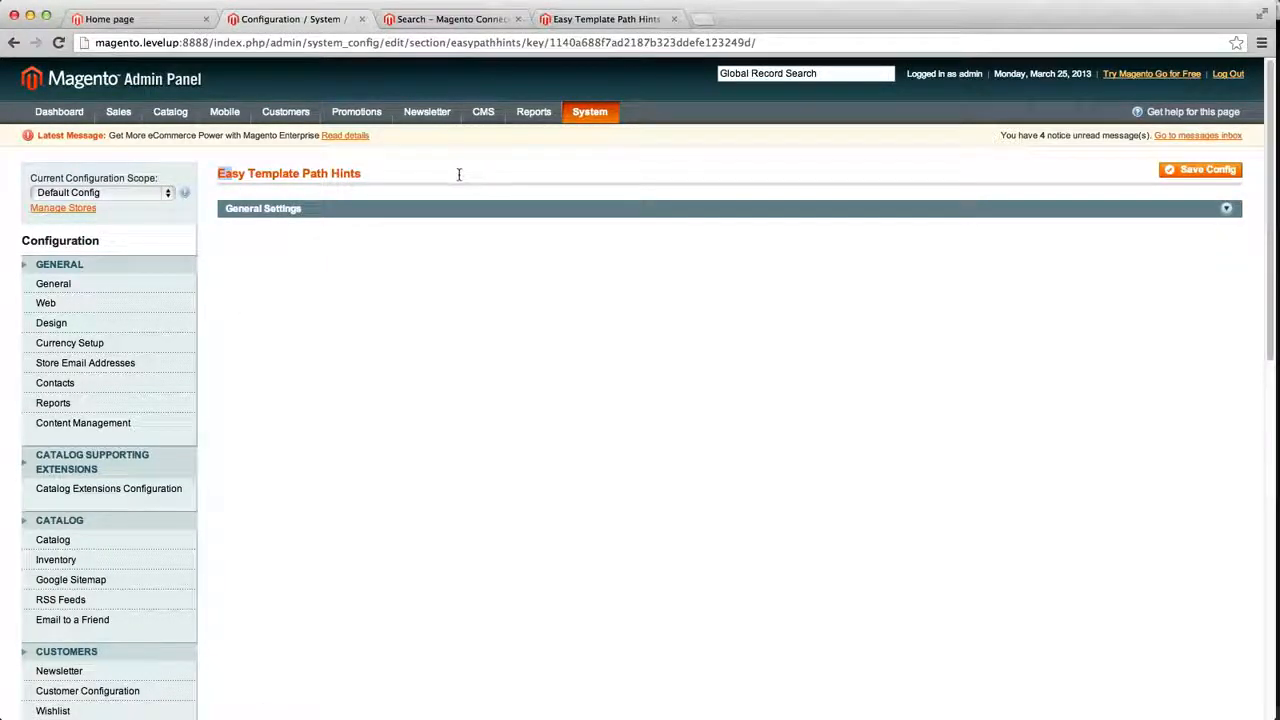
left_click(294, 211)
left_click(420, 238)
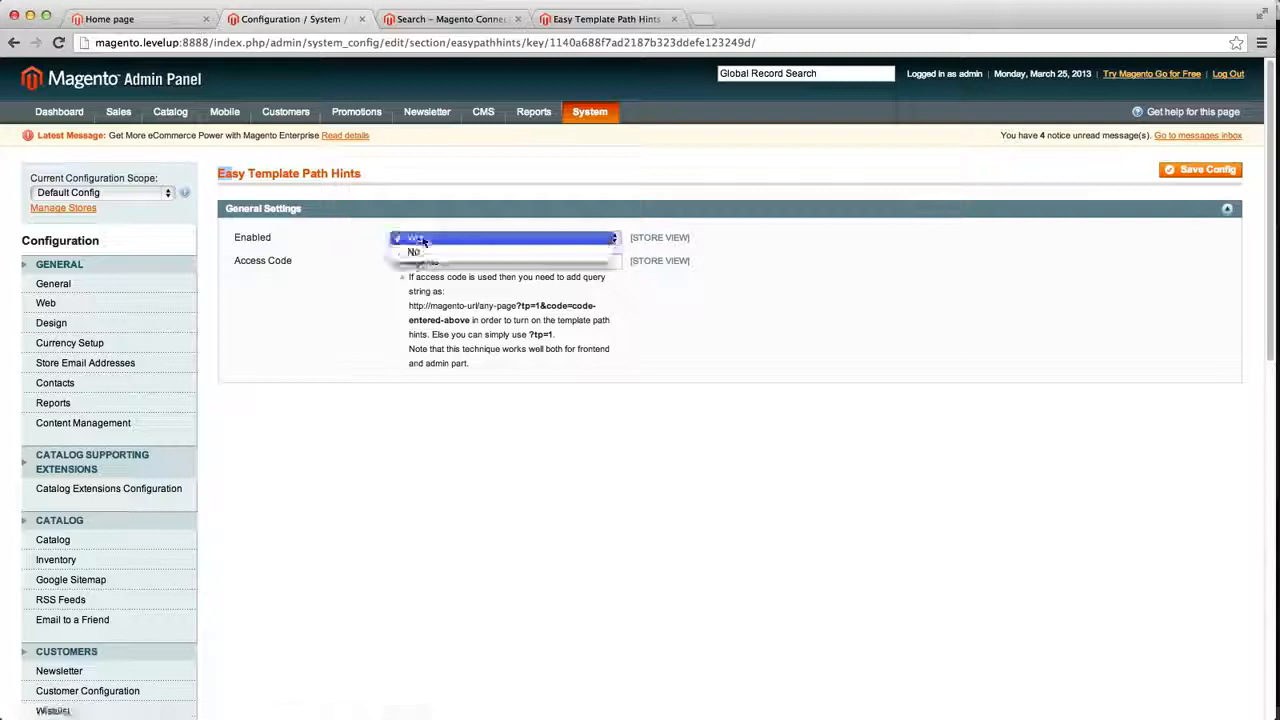
left_click(422, 239)
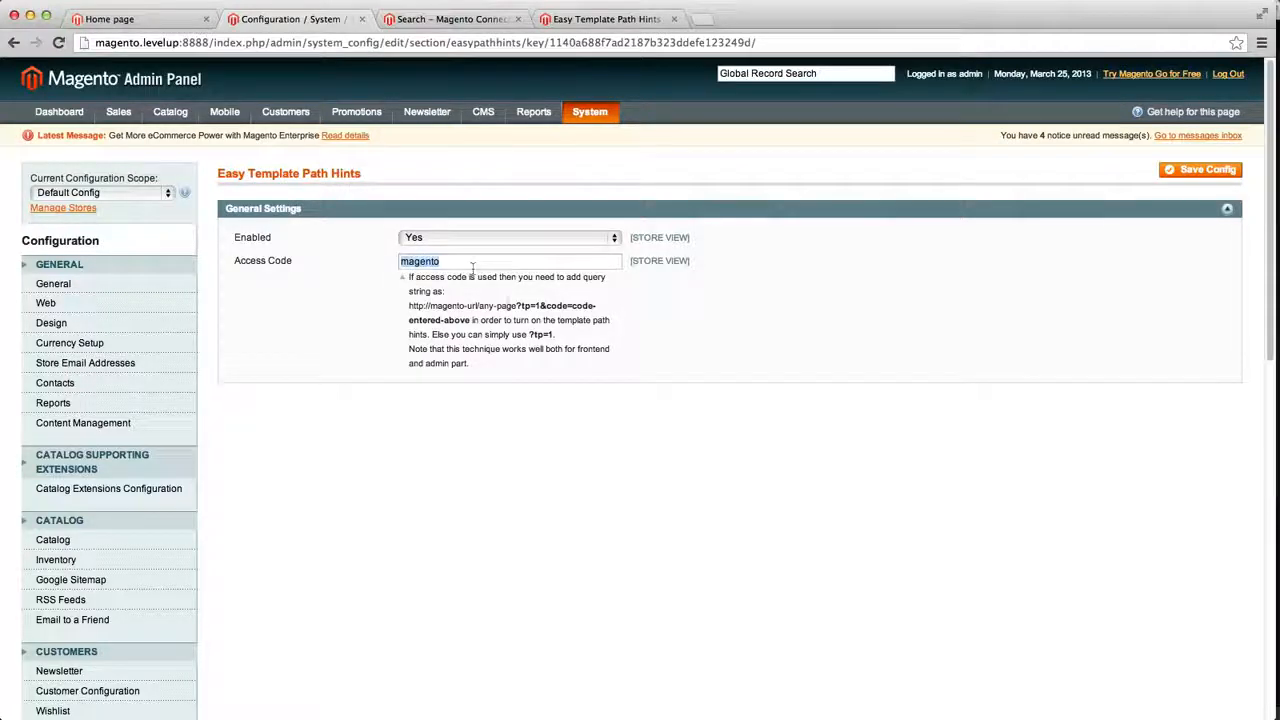
Copy the hint's query string and load the store home page with ?tp=1&code=magento appended to its URL
left_click(506, 306)
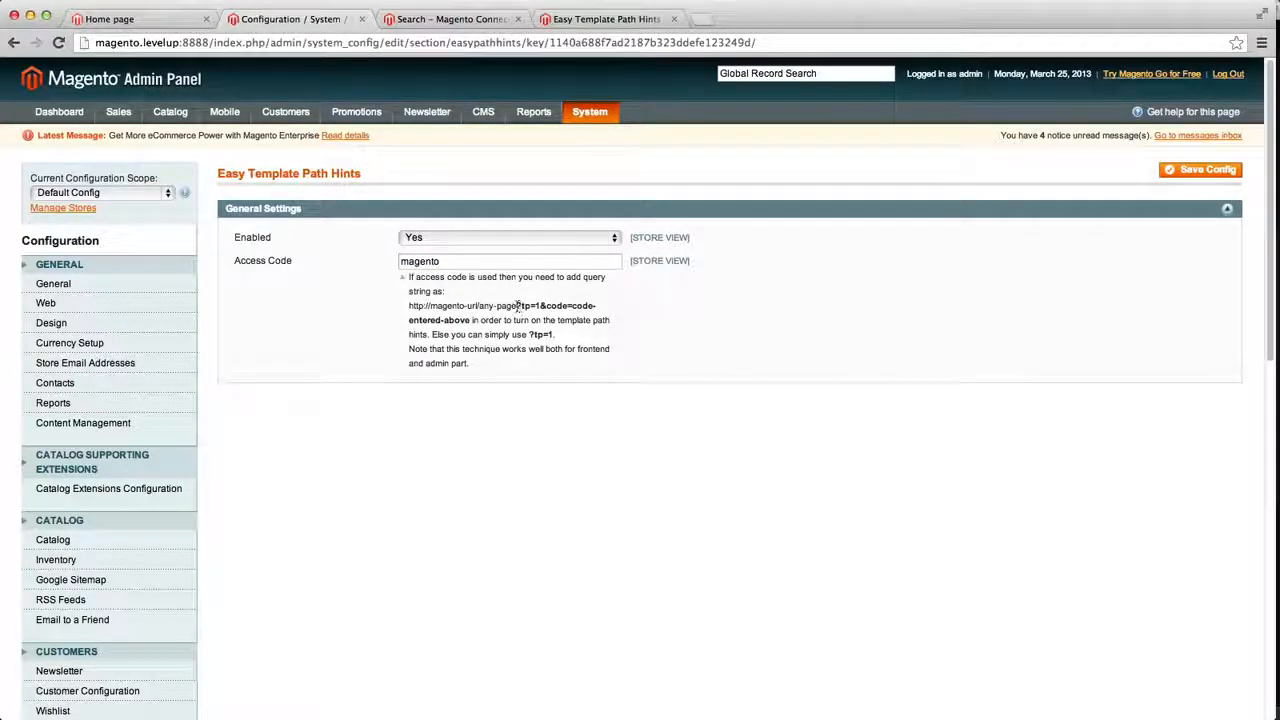
left_click_drag(517, 306, 470, 320)
key("super+c")
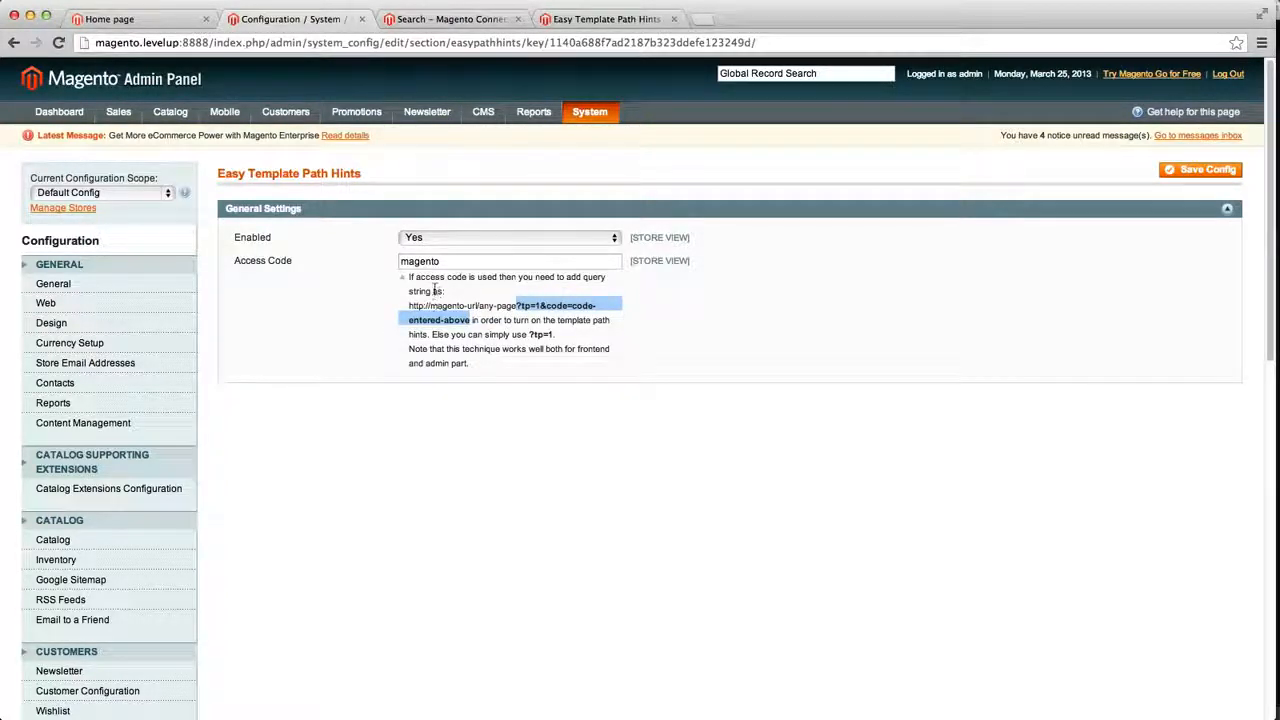
left_click(84, 14)
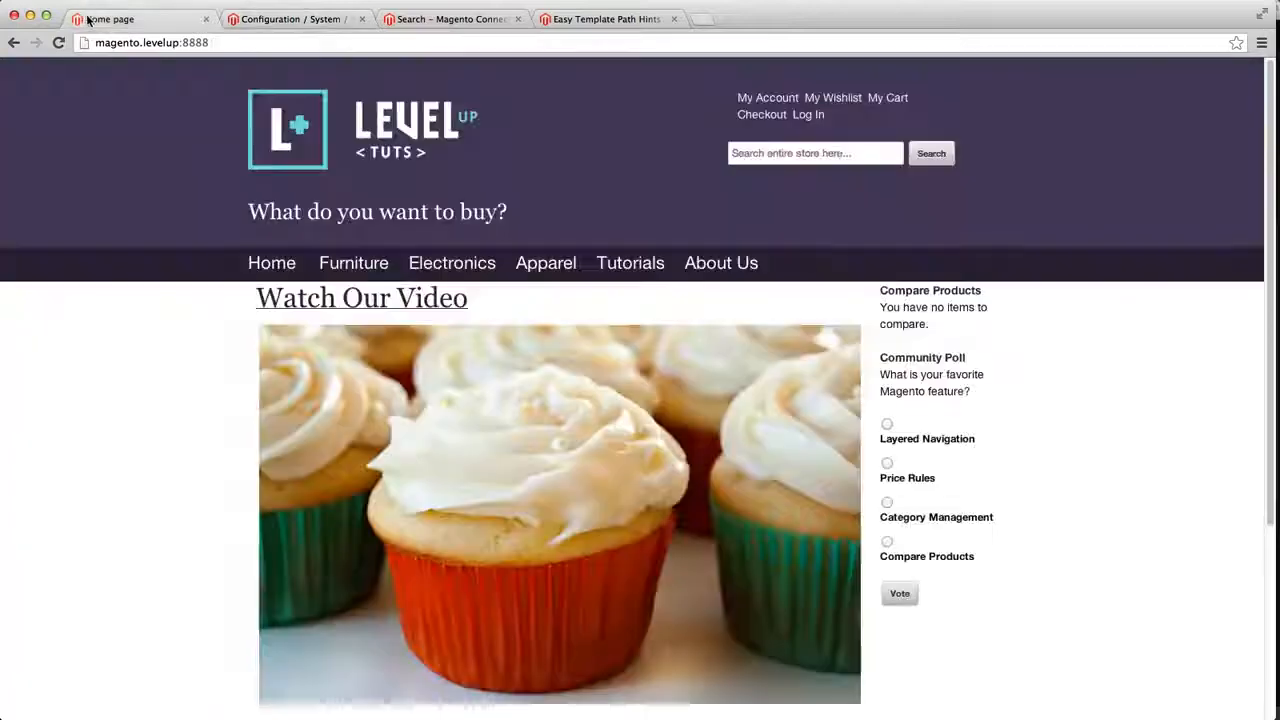
left_click(227, 44)
key("super+v")
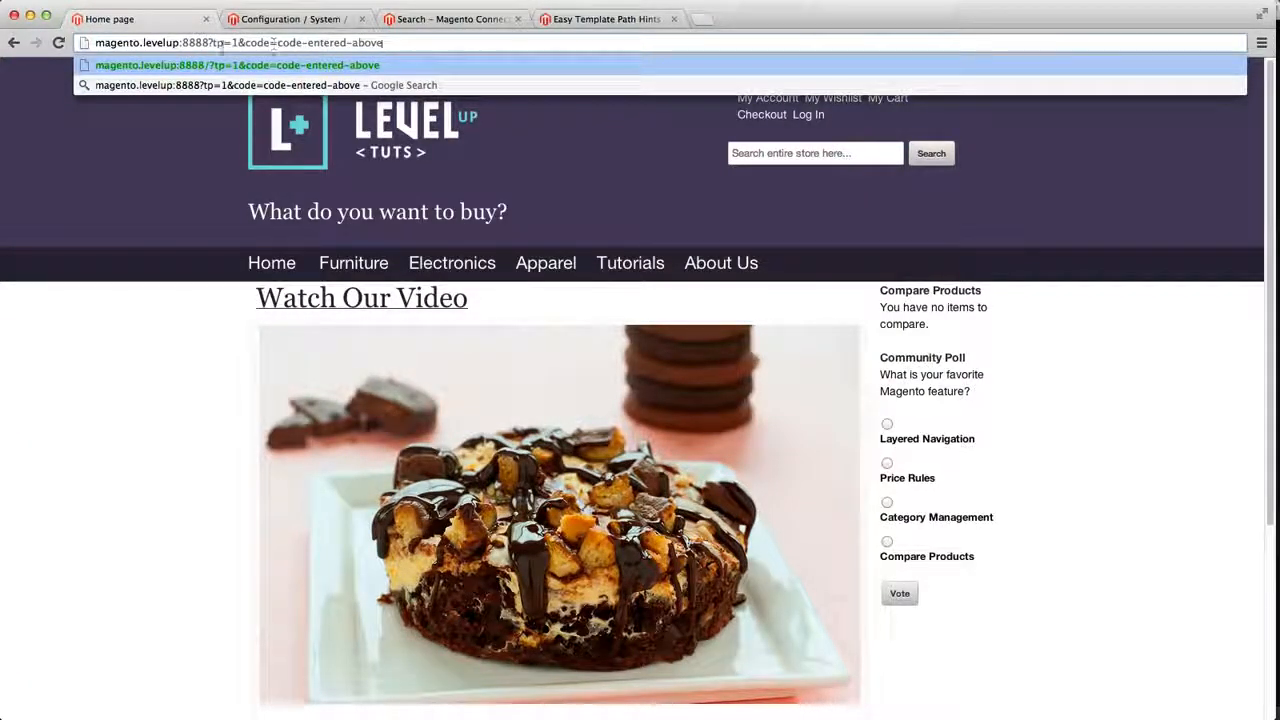
left_click(210, 43)
type("/")
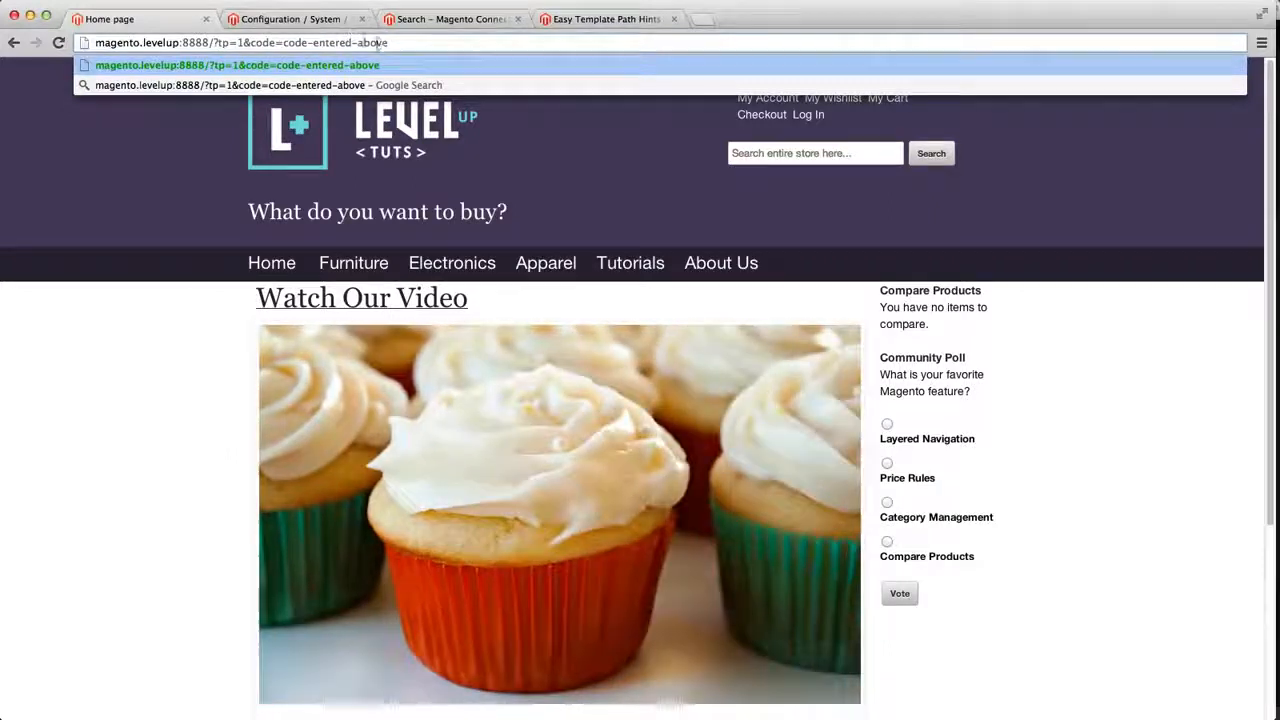
left_click_drag(283, 42, 390, 42)
key("BackSpace")
type("magento")
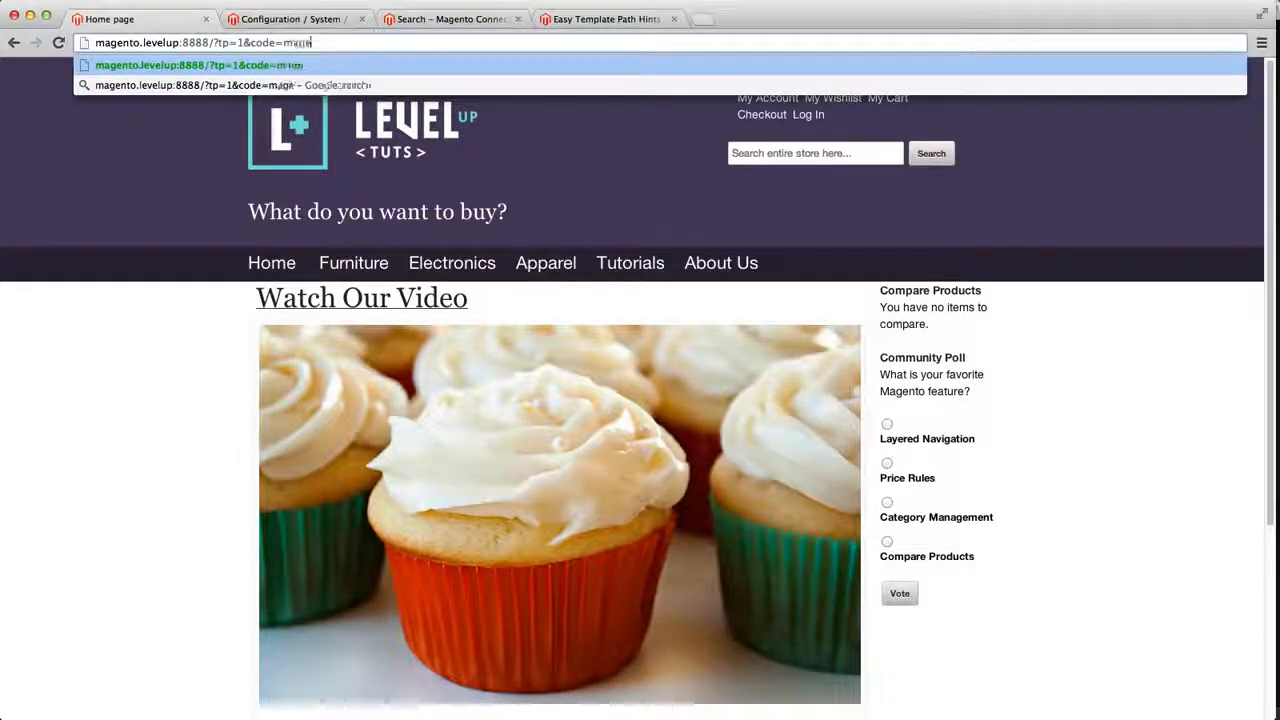
key("Return")
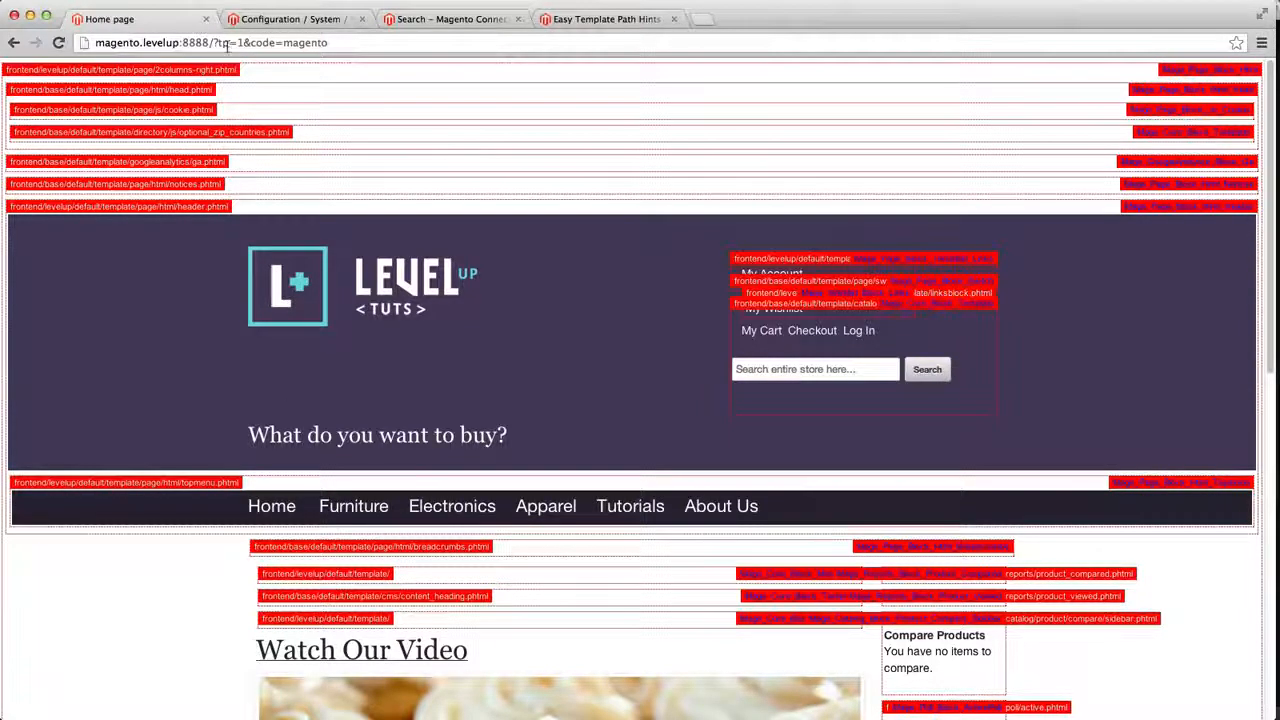
Examine the template path hints shown on the home page
left_click_drag(214, 43, 355, 44)
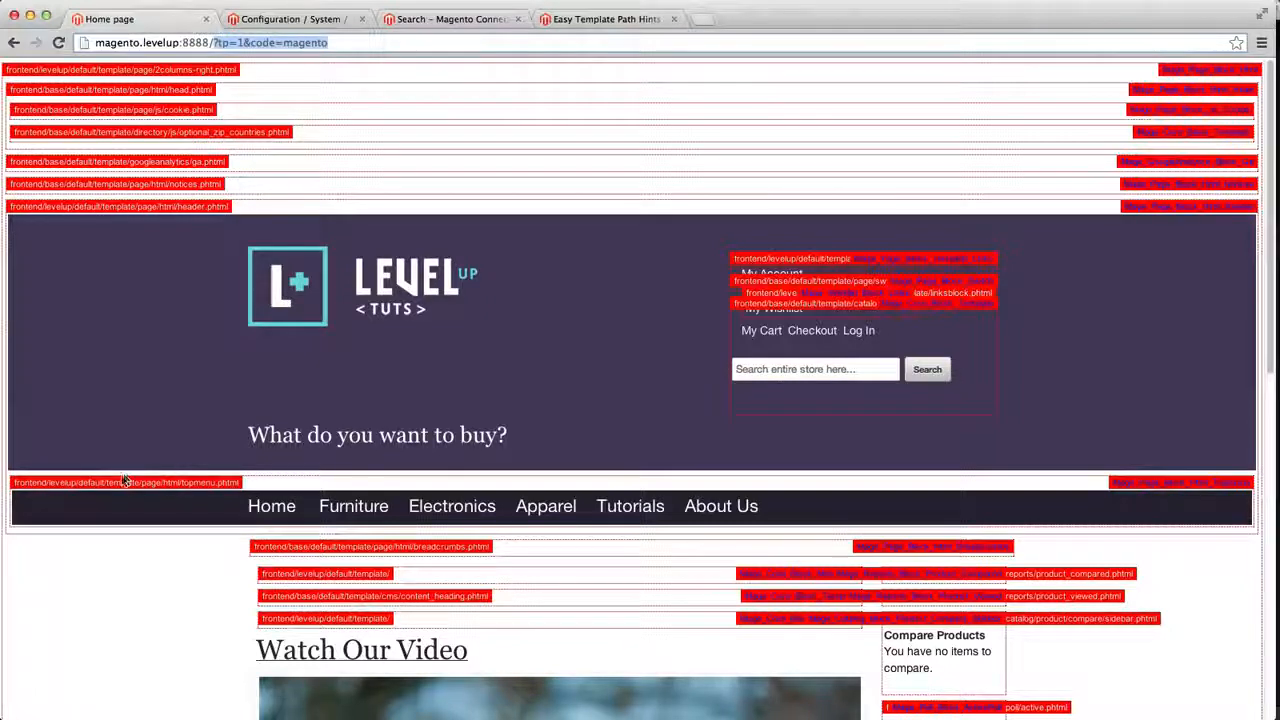
key("super+a")
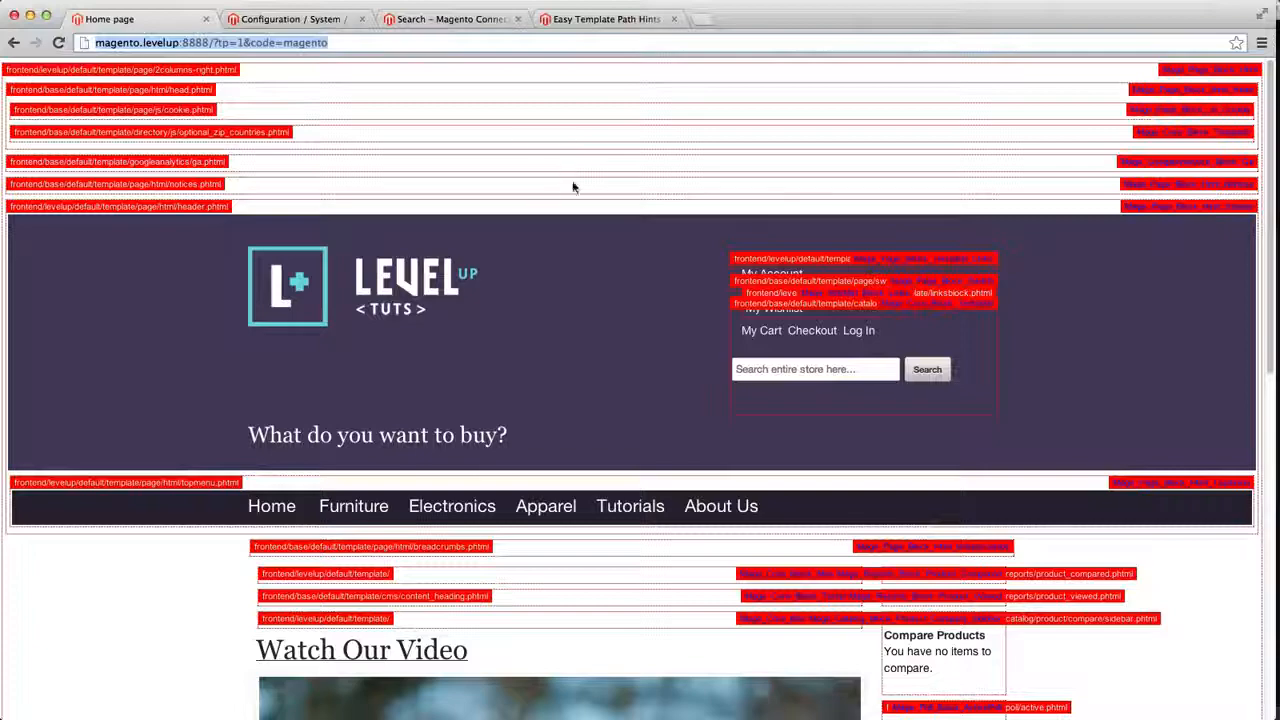
left_click(305, 19)
left_click(149, 19)
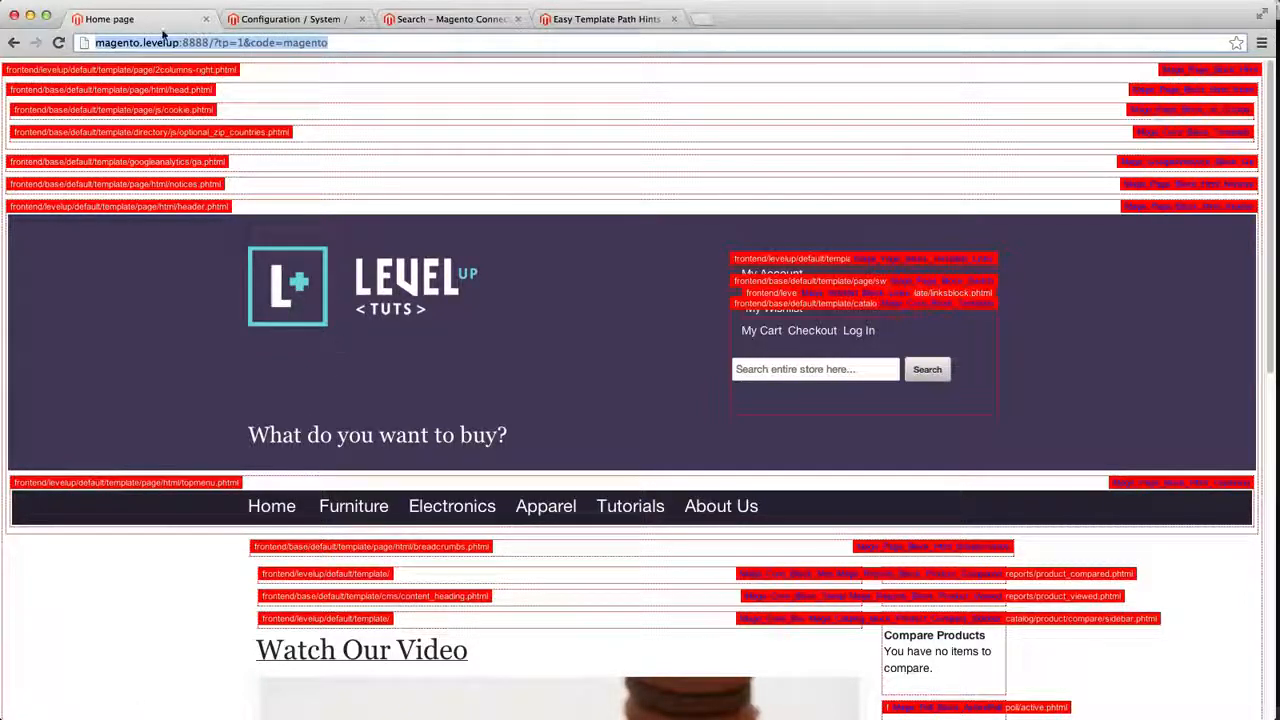
left_click(285, 42)
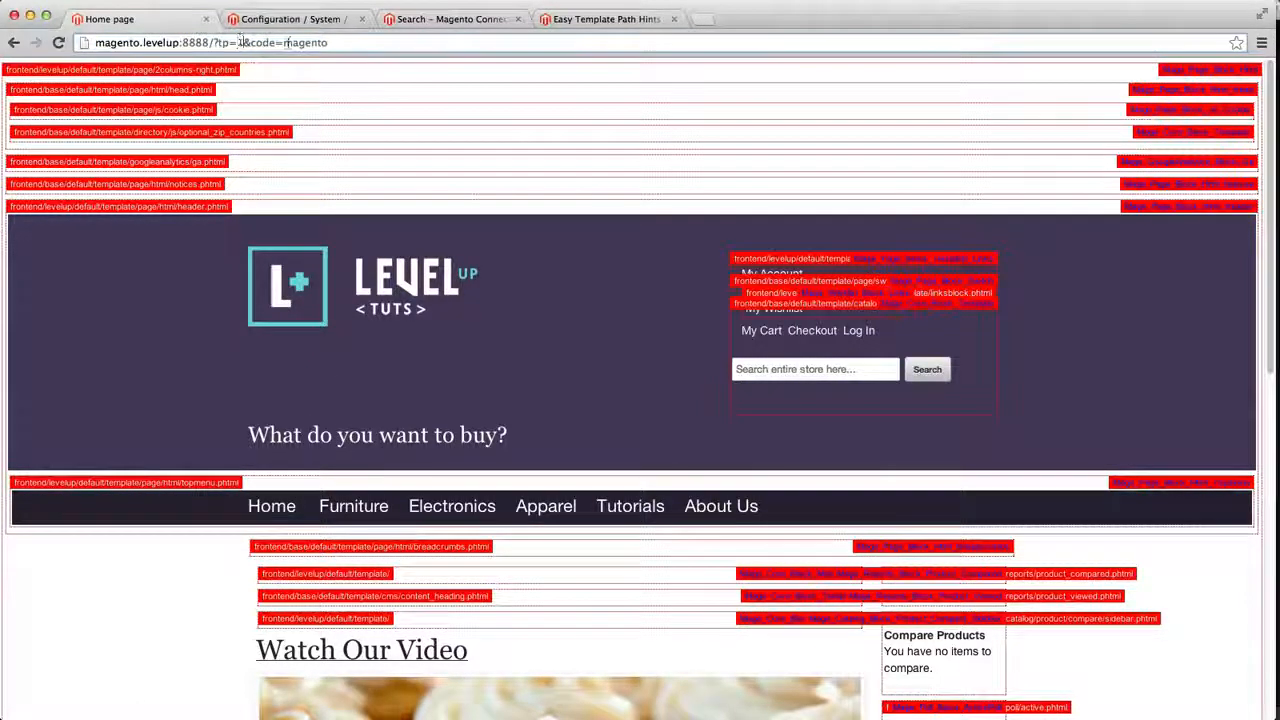
left_click_drag(342, 43, 229, 27)
scroll(410, 180, "down", 3)
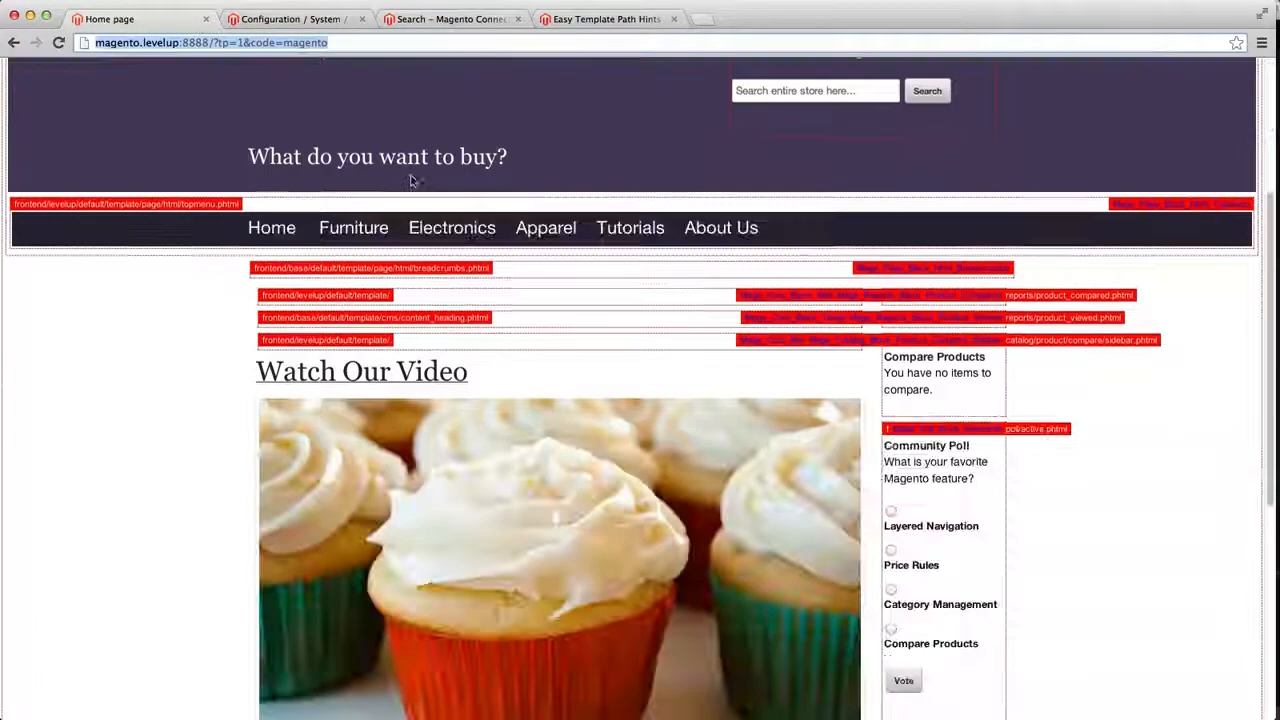
scroll(410, 180, "down", 3)
scroll(406, 175, "up", 5)
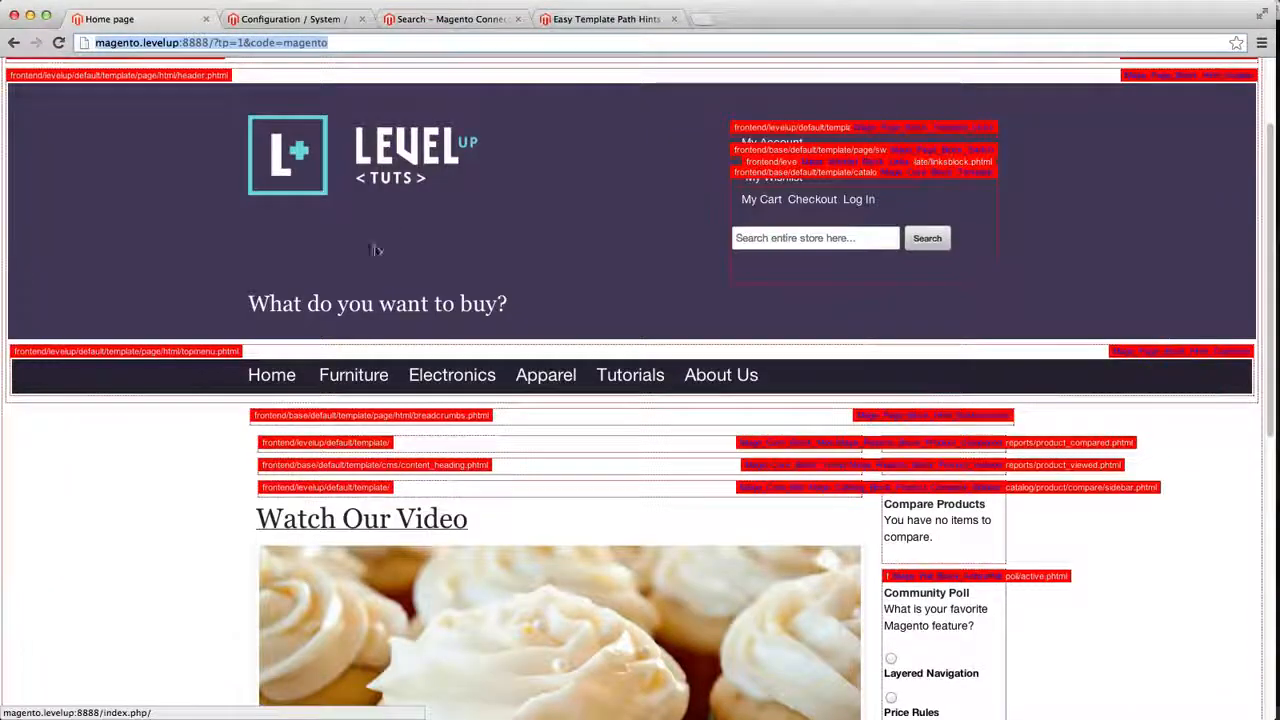
Open the Furniture category and reload it with ?tp=1&code=magento appended to the URL
left_click(288, 376)
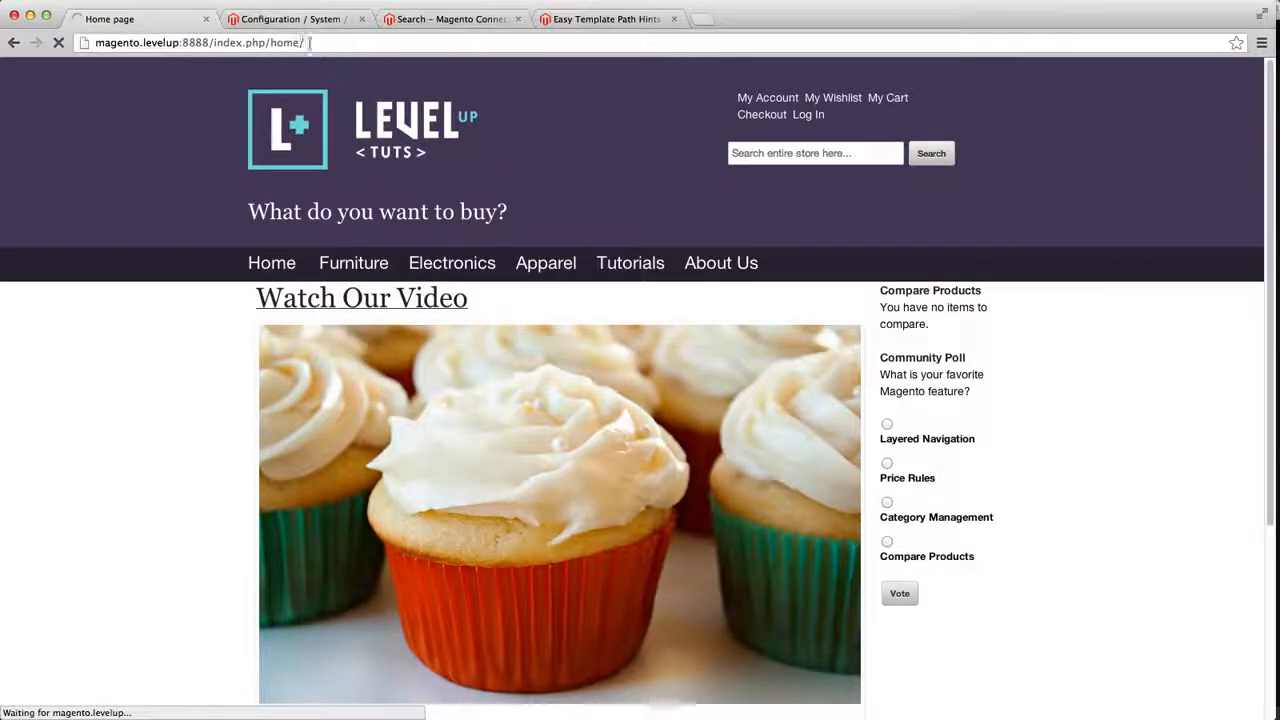
left_click(375, 43)
left_click(375, 43)
type("?tp=1&code=code-entered-above")
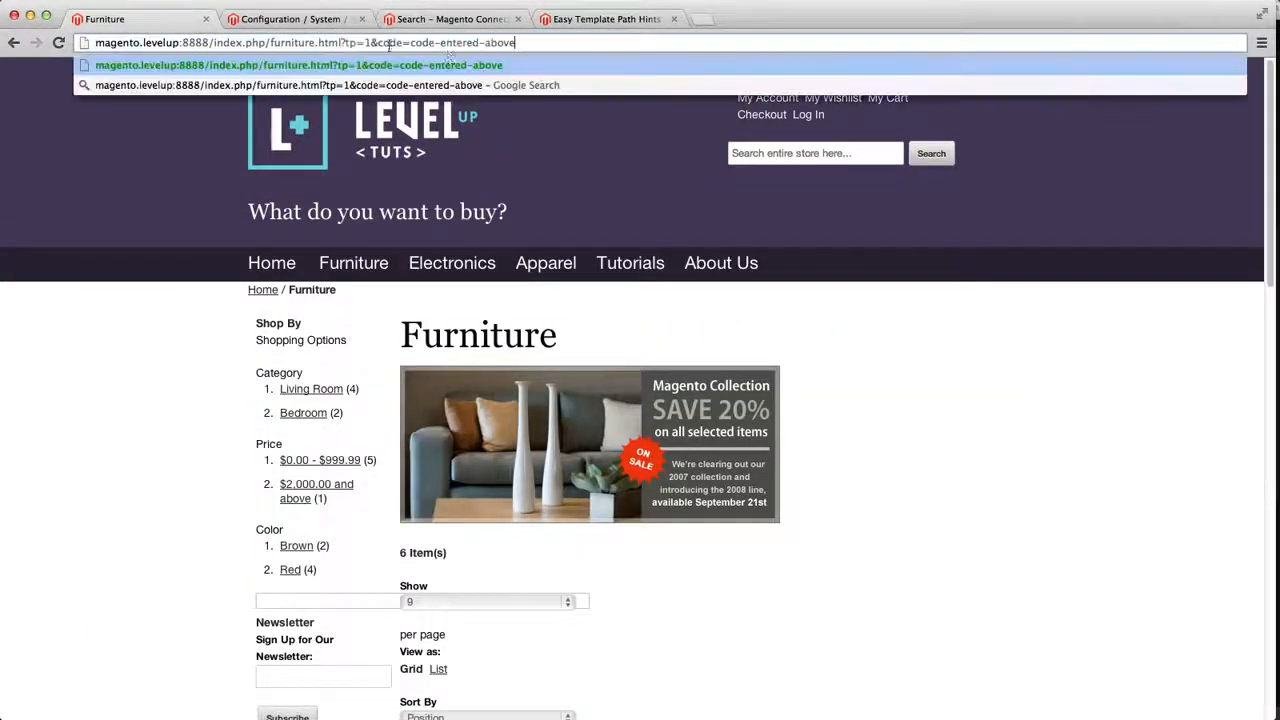
left_click_drag(410, 43, 572, 58)
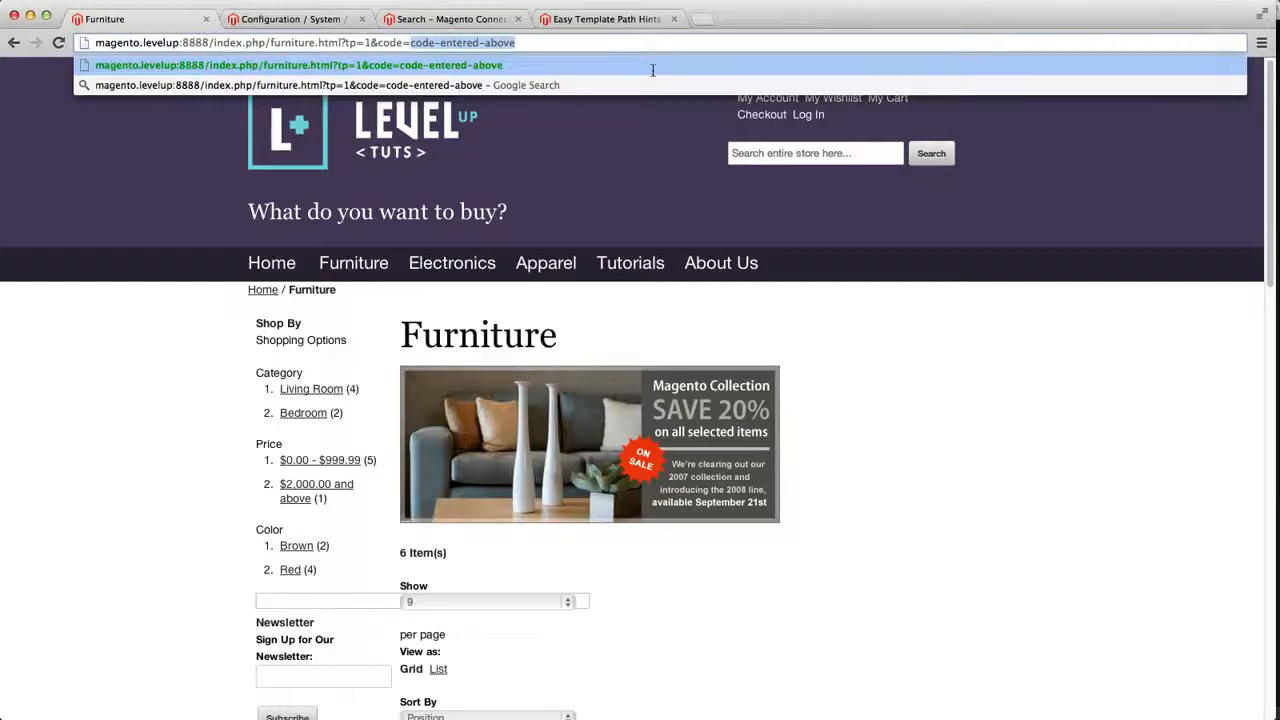
type("magento")
key("Return")
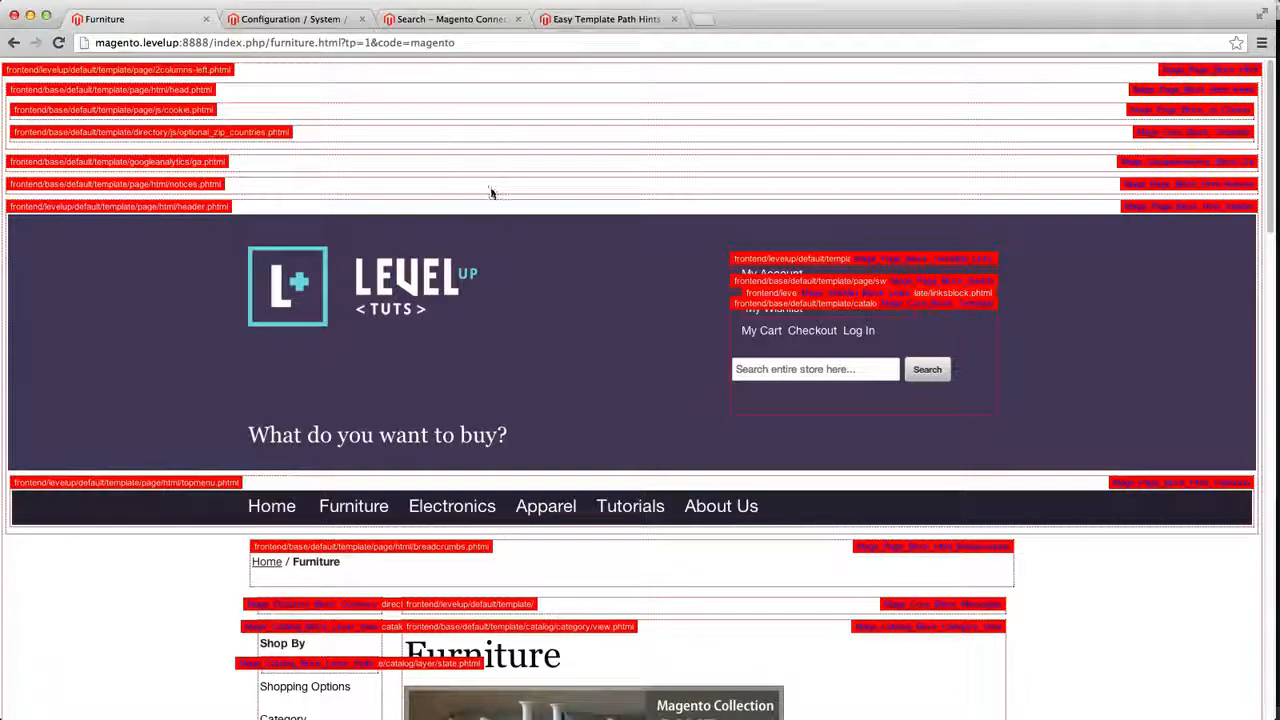
key("super+shift+v")
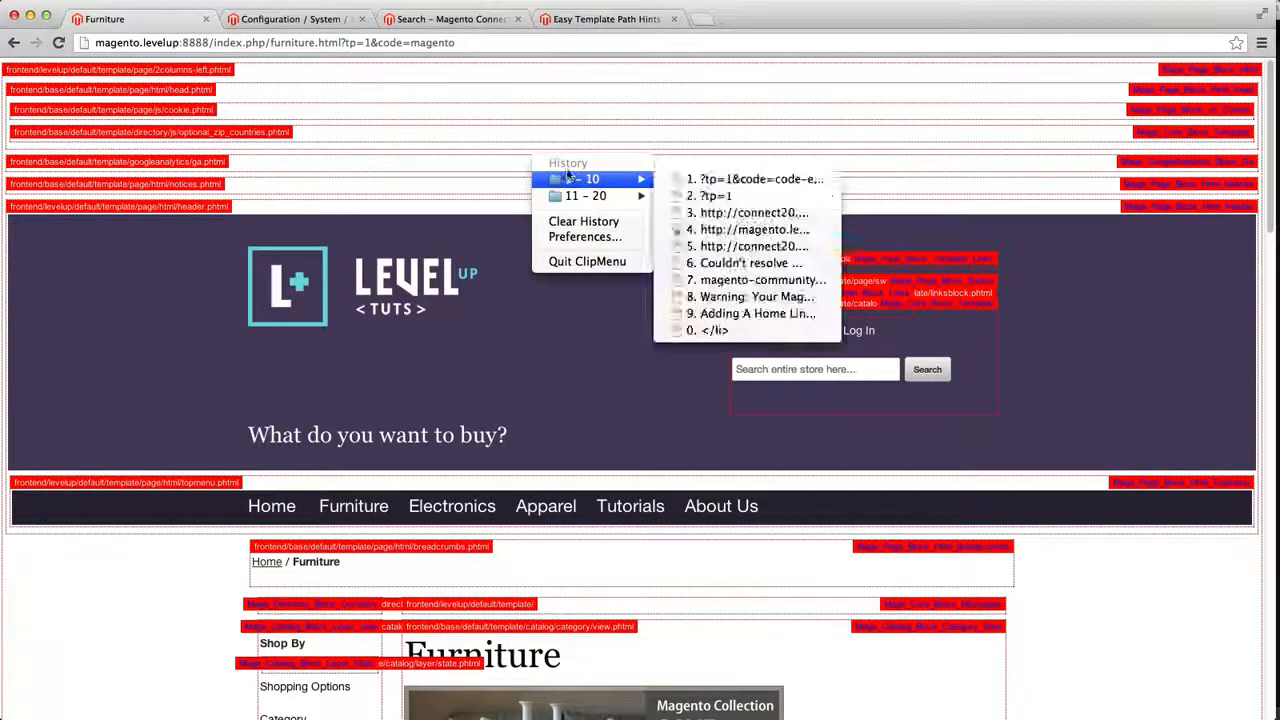
mouse_move(575, 186)
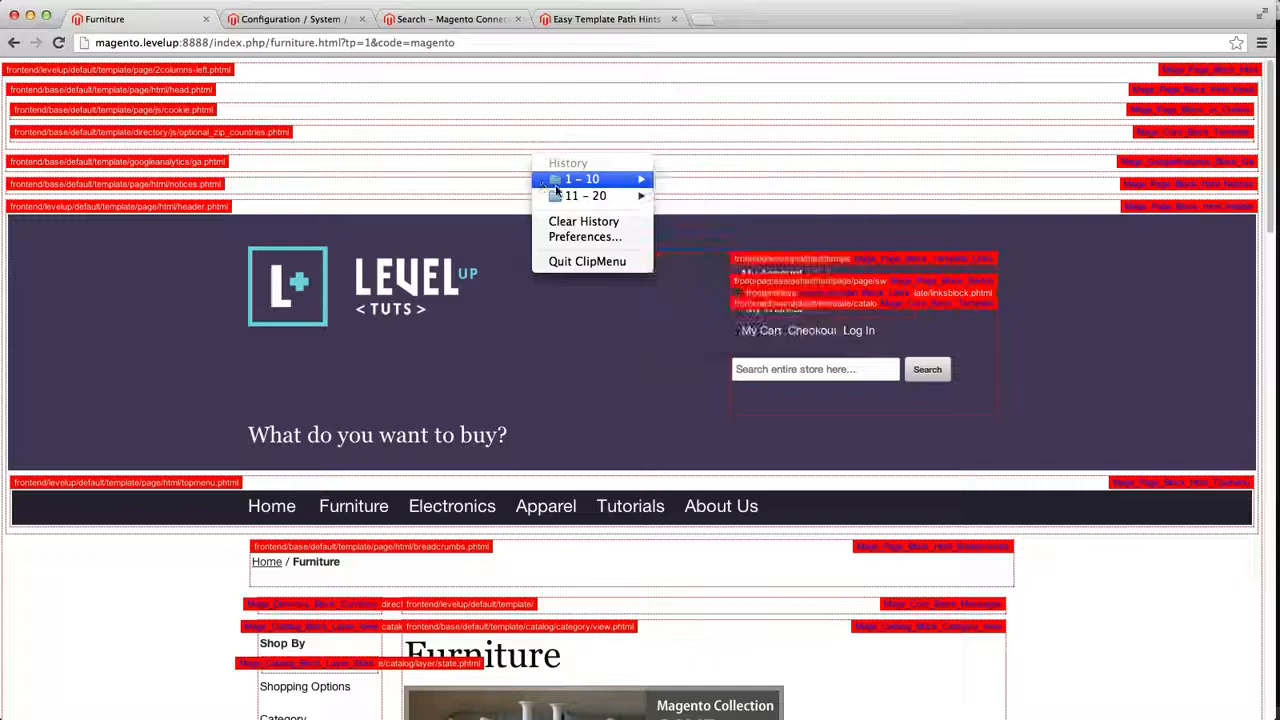
mouse_move(587, 197)
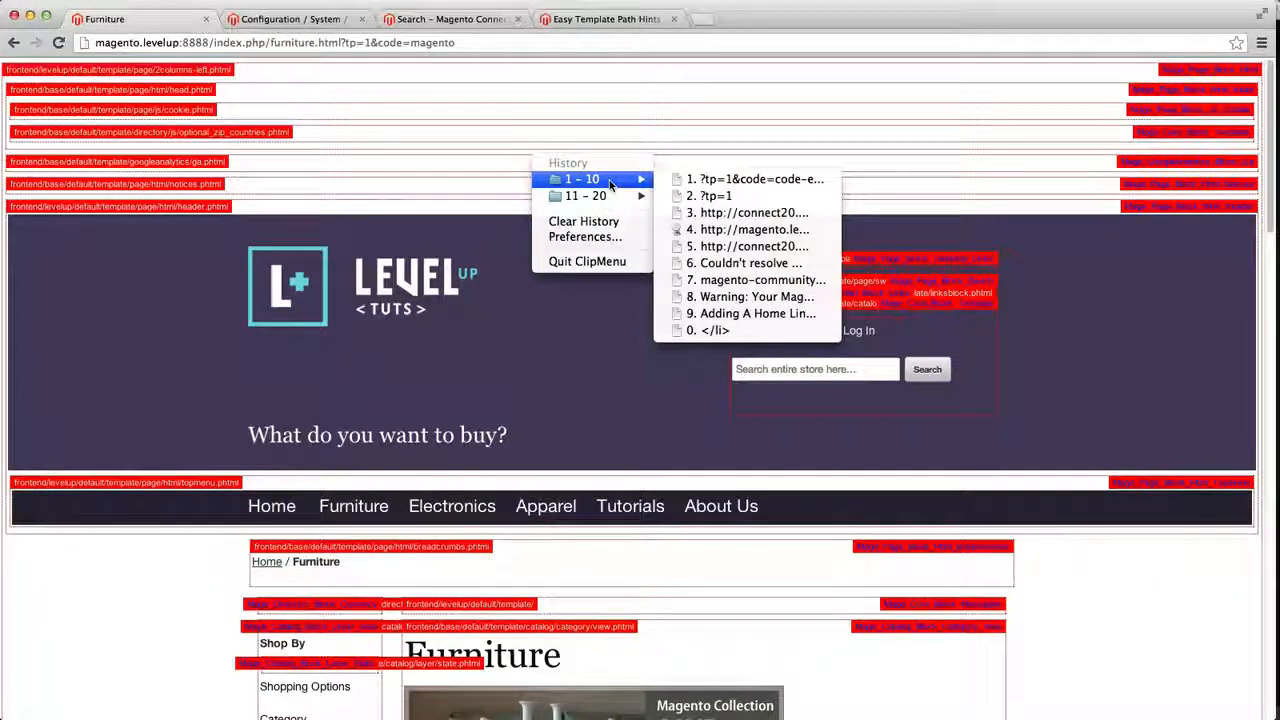
left_click(570, 402)
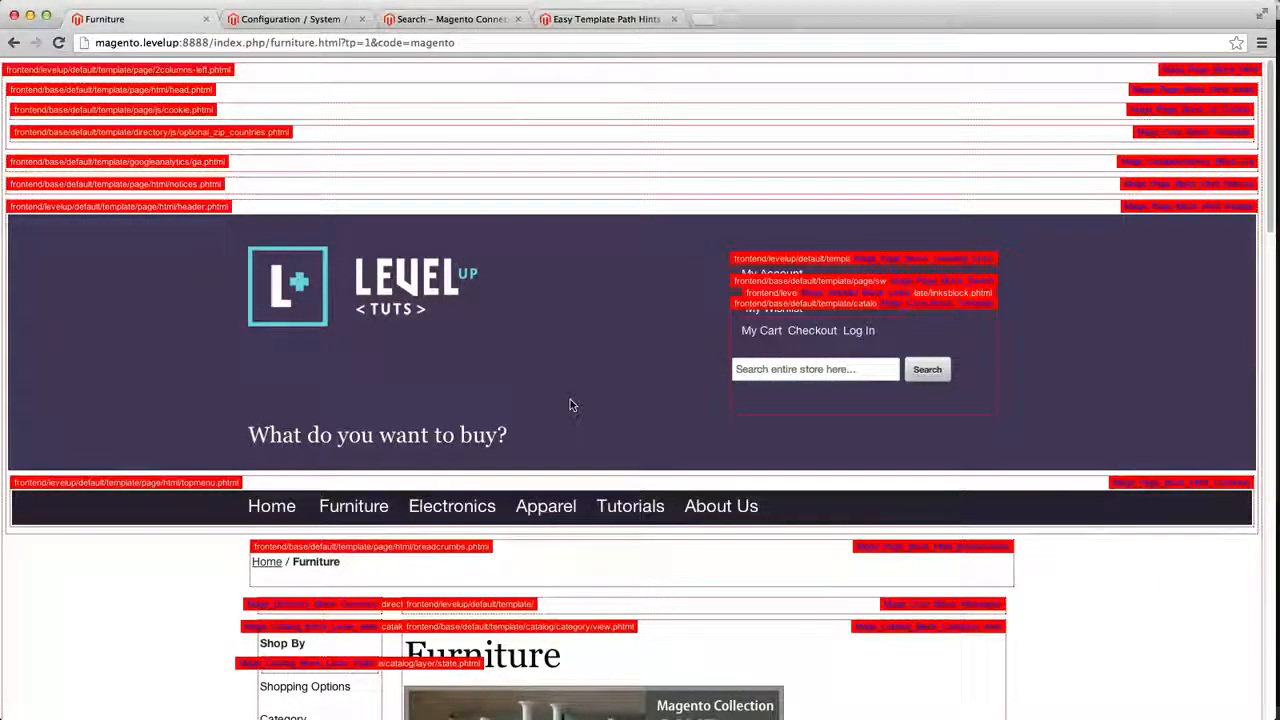